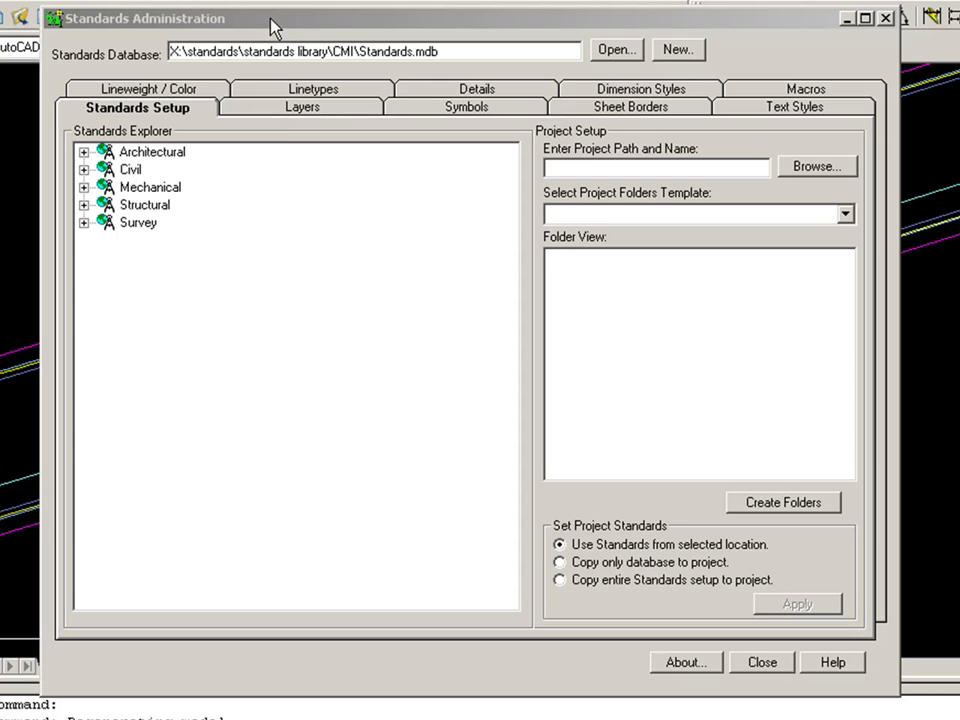
# From the symbol definitions, create a new empty group named 'Water' under Civil
pyautogui.click(465, 110)
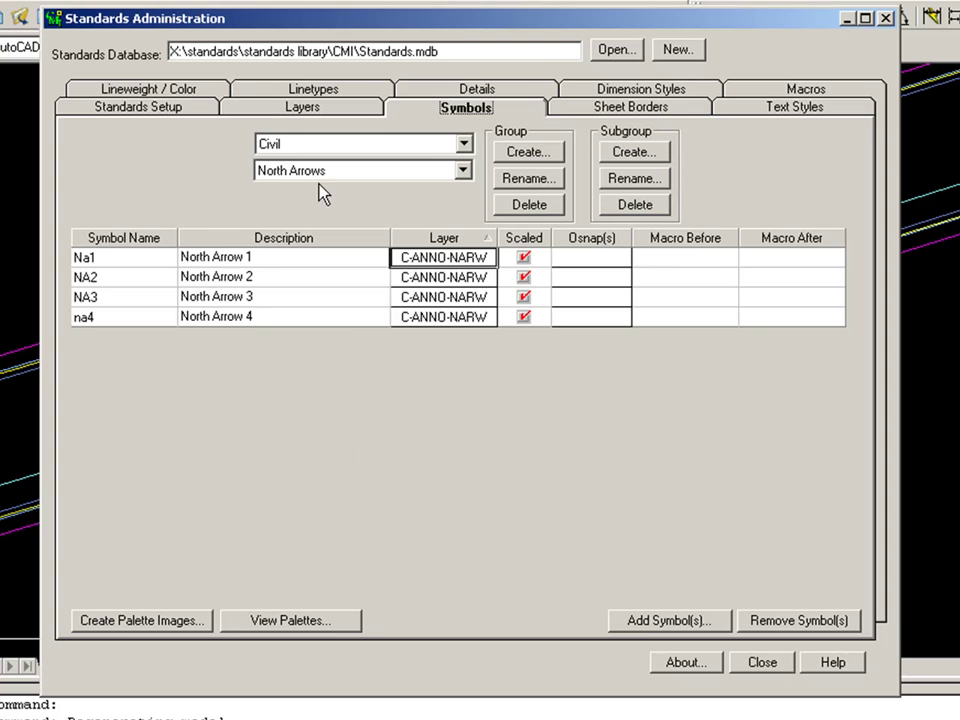
pyautogui.click(527, 152)
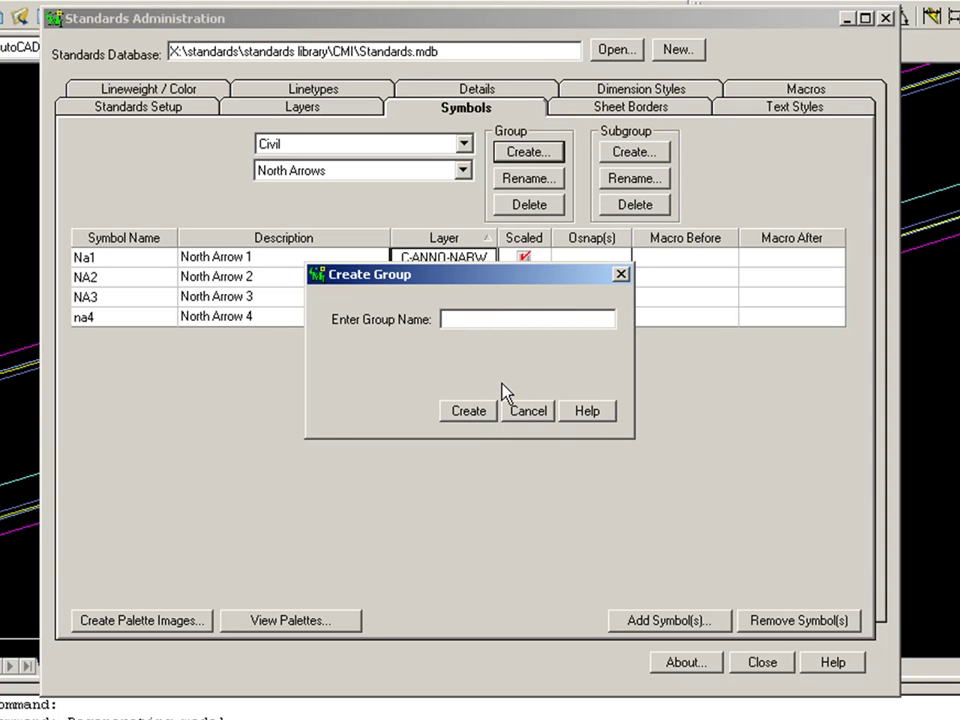
pyautogui.write('Water')
pyautogui.click(463, 418)
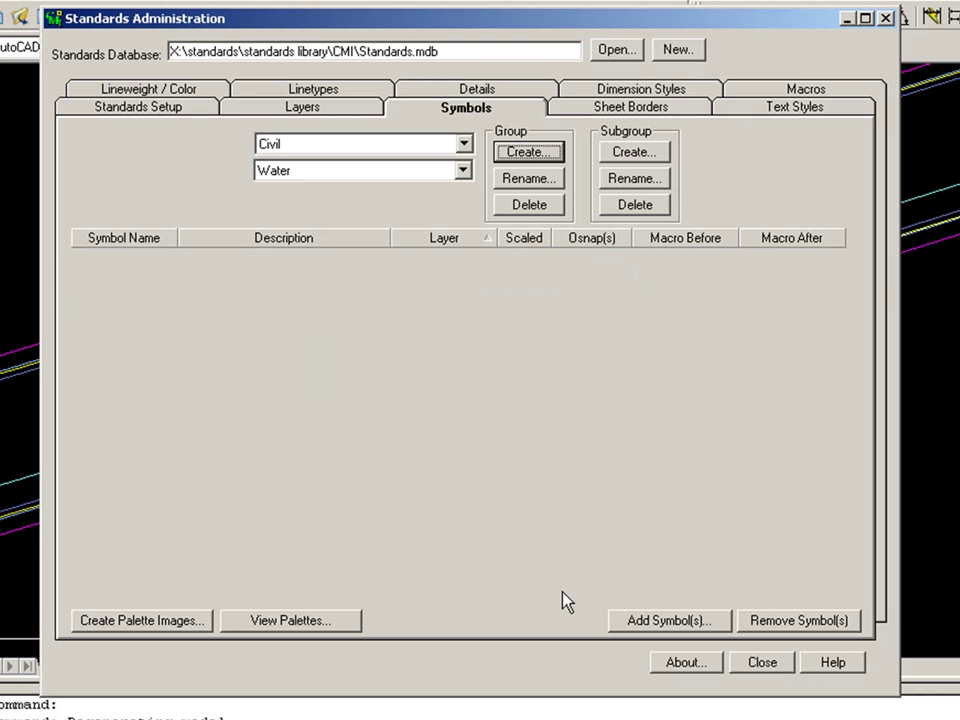
# Add the PRWT_WV, PRWT_WM and PRWT_FH drawings as symbols in the Water group
pyautogui.click(661, 622)
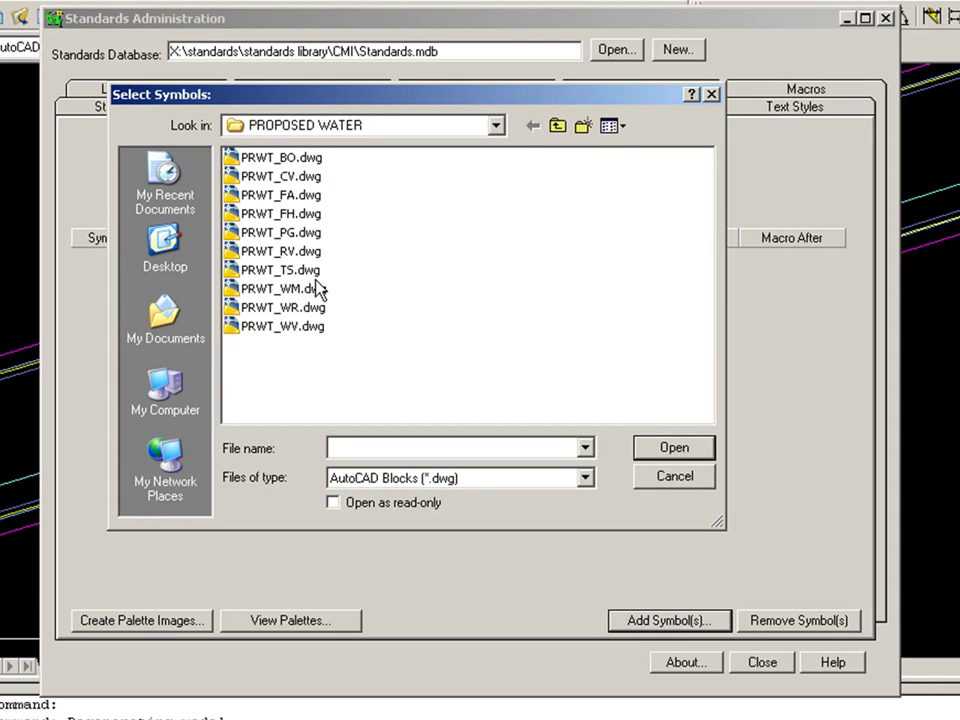
pyautogui.click(301, 335)
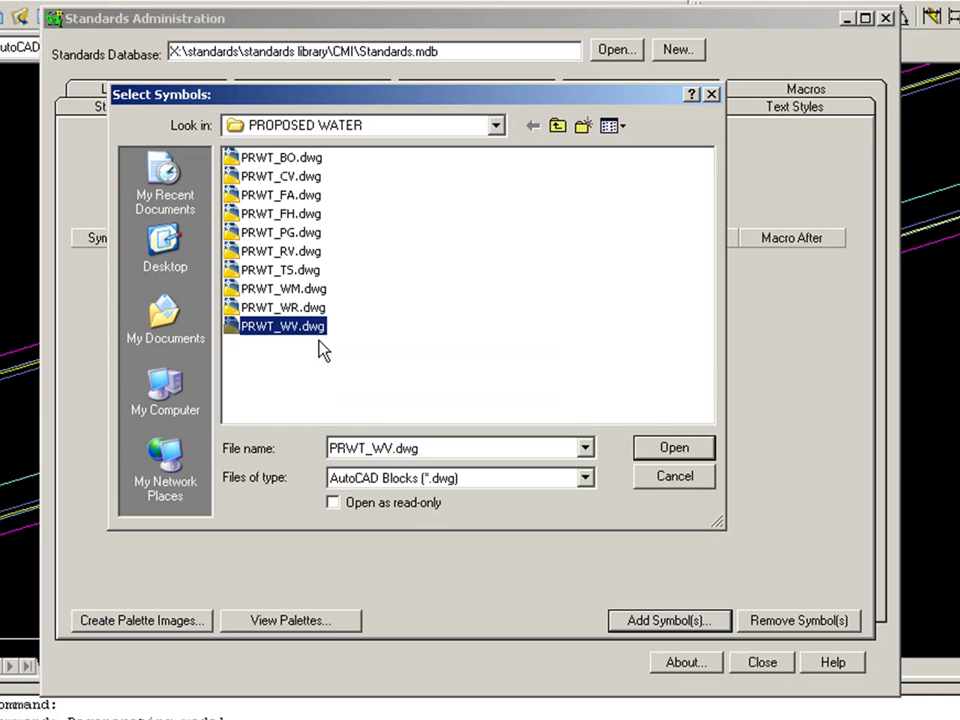
pyautogui.keyDown('ctrl'); pyautogui.click(300, 290); pyautogui.keyUp('ctrl')
pyautogui.keyDown('ctrl'); pyautogui.click(283, 214); pyautogui.keyUp('ctrl')
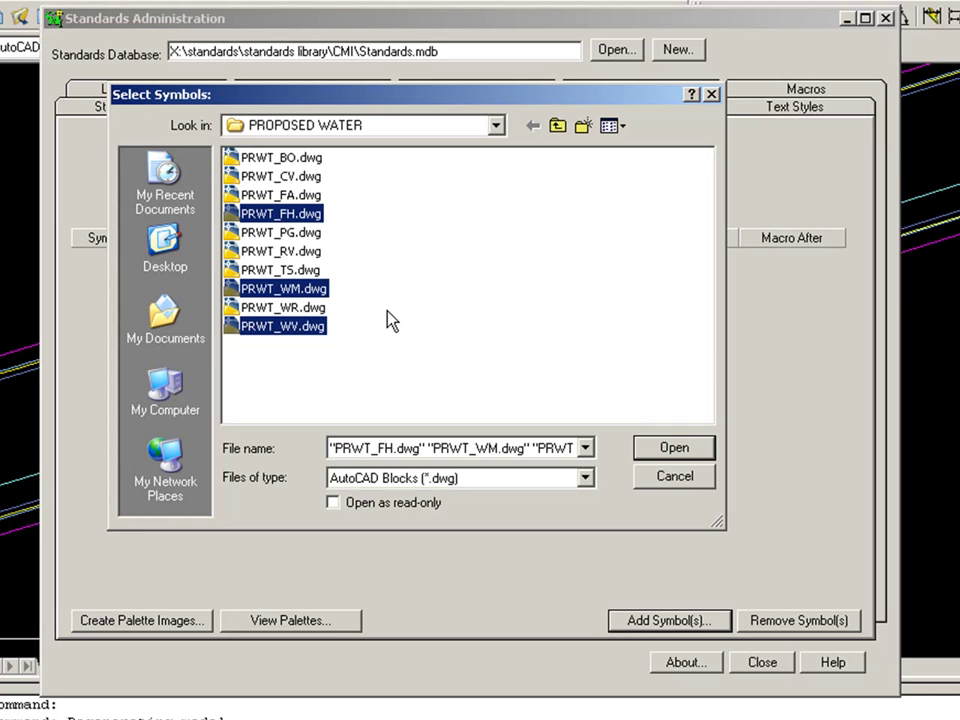
pyautogui.click(672, 450)
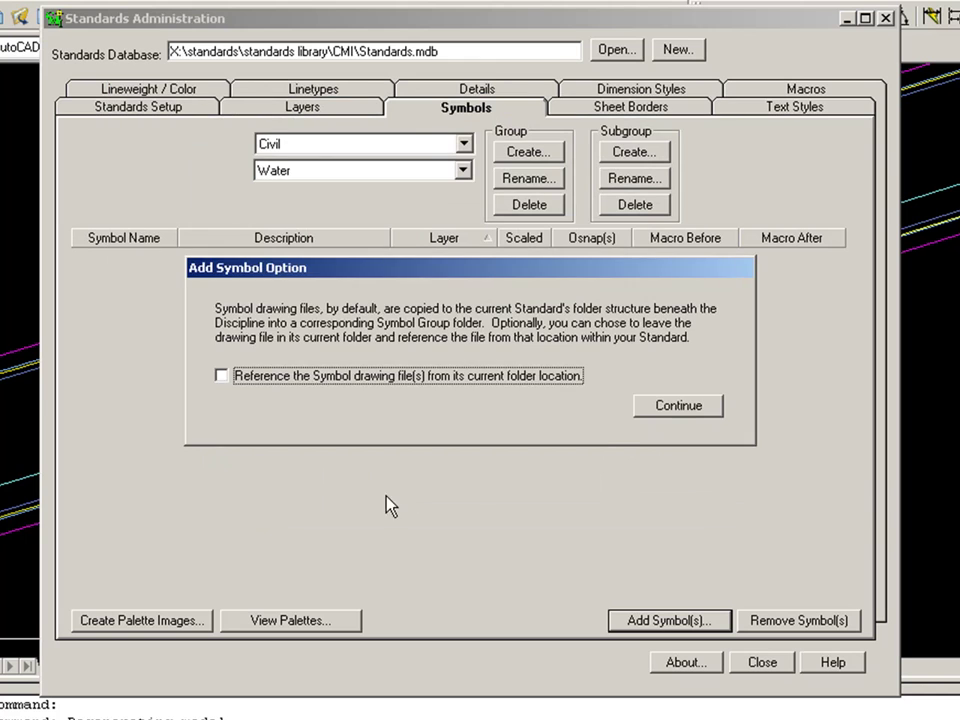
pyautogui.click(672, 407)
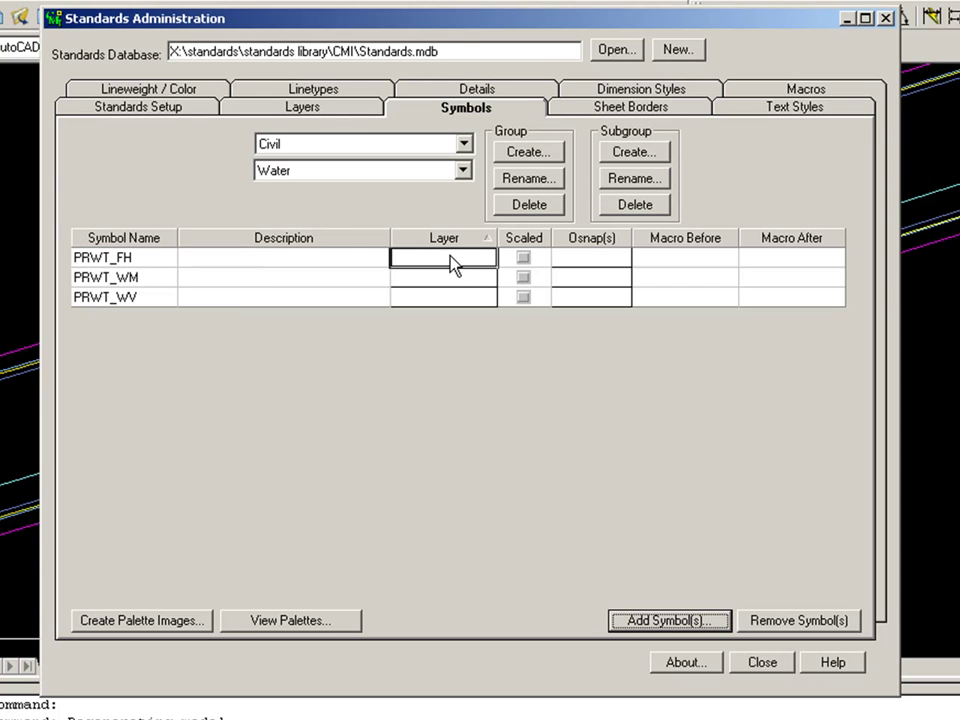
# Enter 'Proposed Fire Hydrant' as PRWT_FH's description, moving on to the other description cells
pyautogui.click(318, 260)
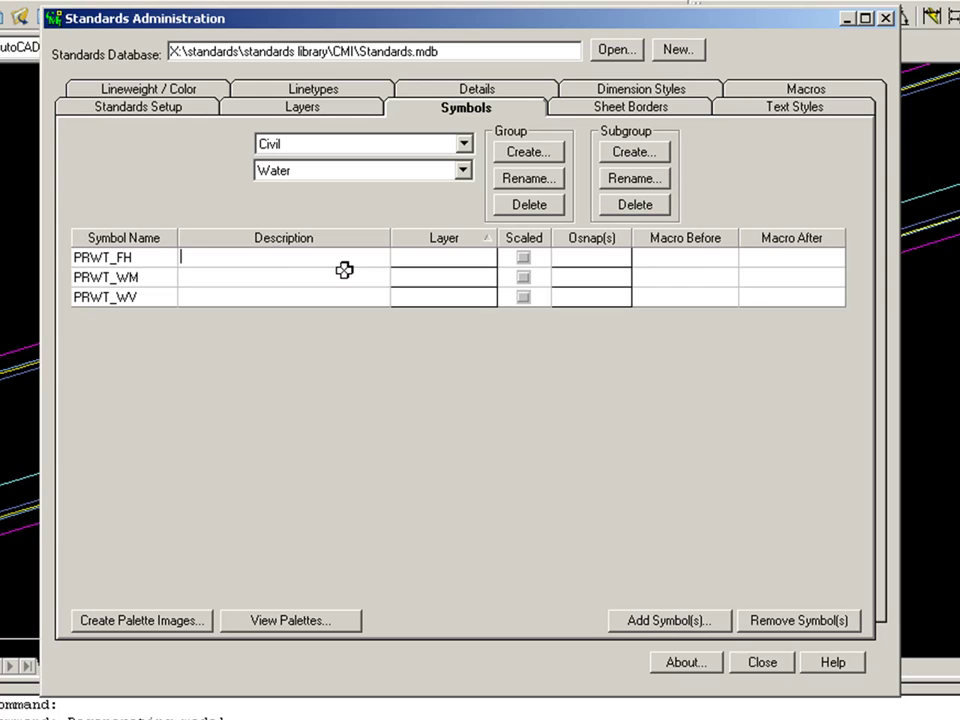
pyautogui.write('Proposed Fire Hydrant')
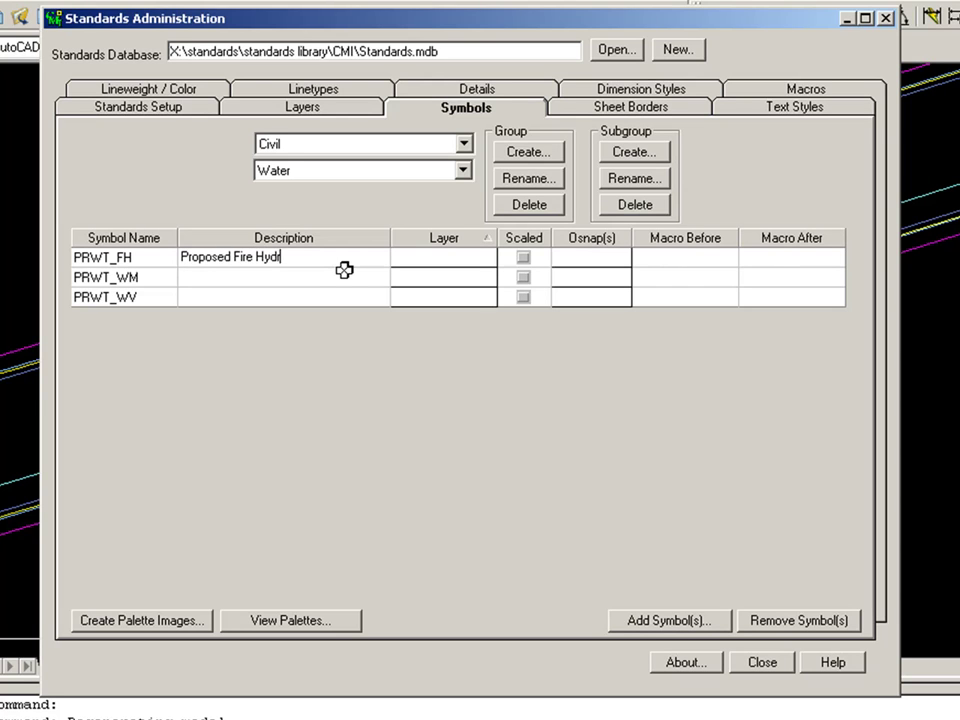
pyautogui.click(323, 277)
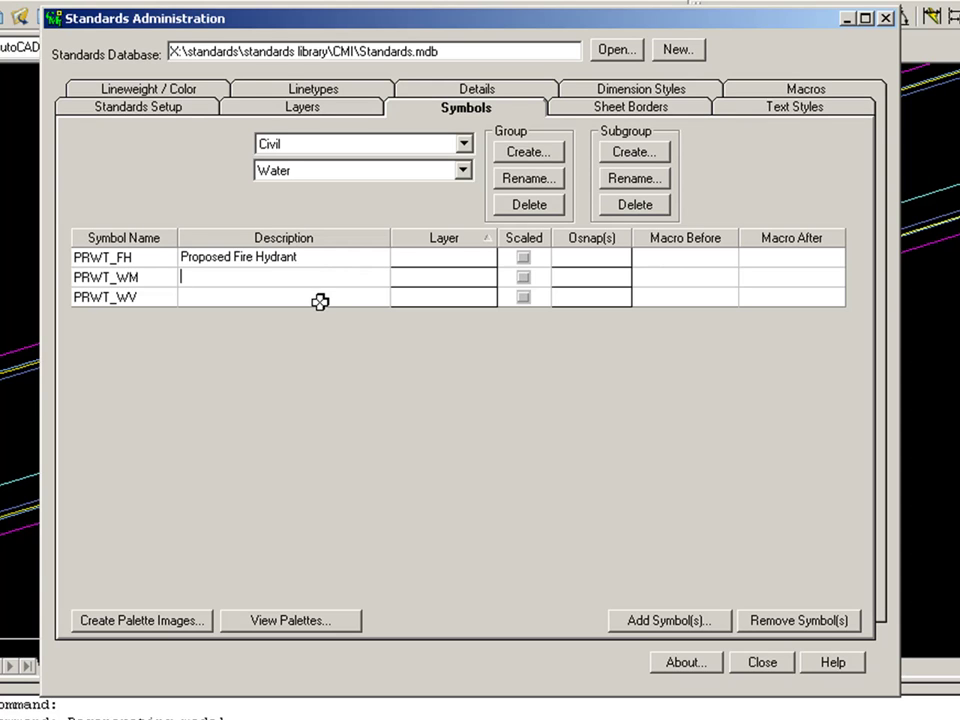
pyautogui.click(319, 297)
# Put the PRWT_FH symbol on layer C-WATR-FHYD
pyautogui.doubleClick(437, 265)
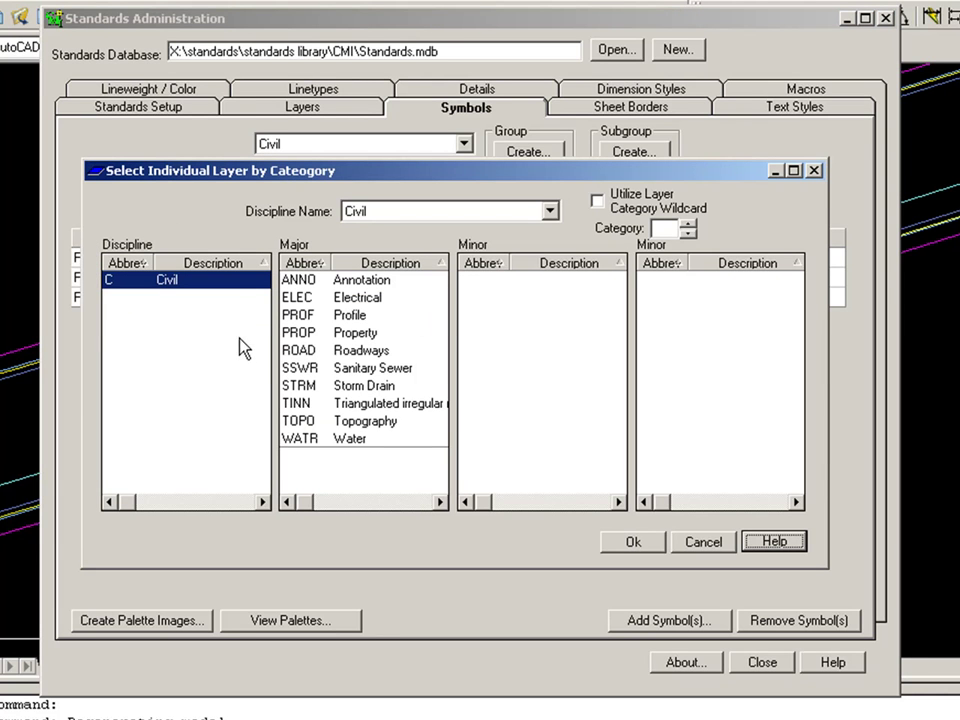
pyautogui.click(305, 438)
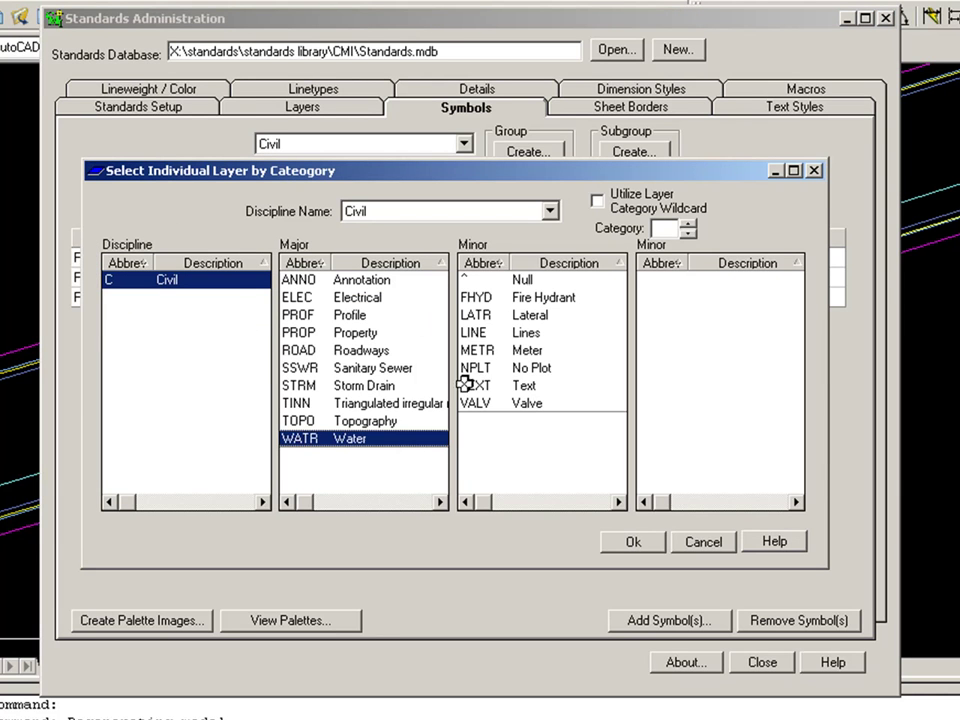
pyautogui.click(486, 297)
pyautogui.click(632, 543)
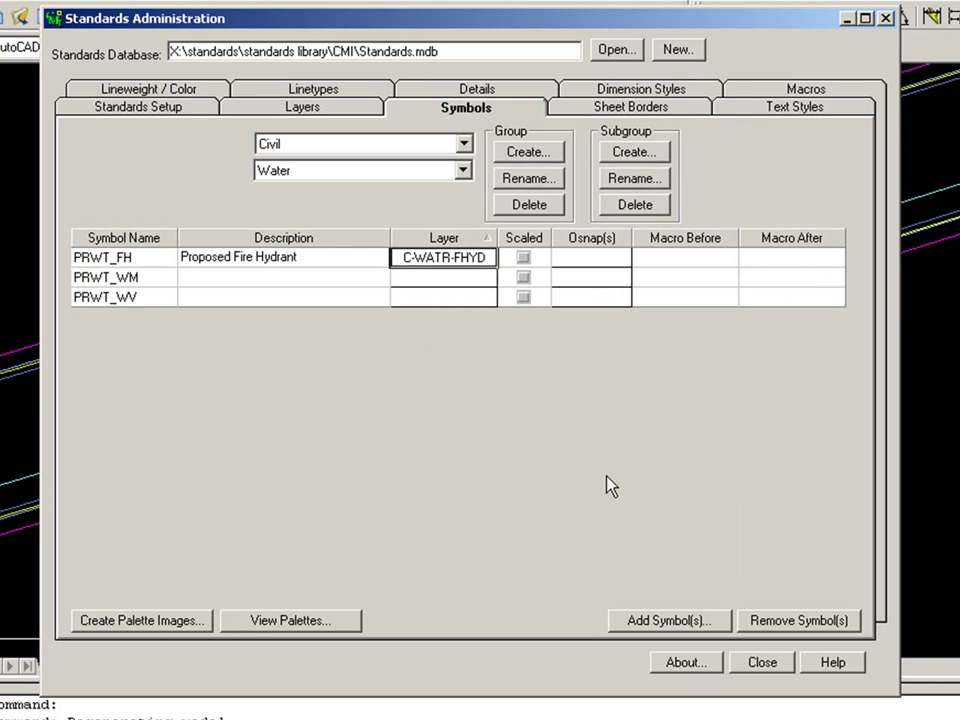
# Put the PRWT_WM symbol on layer C-WATR-METR
pyautogui.click(422, 279)
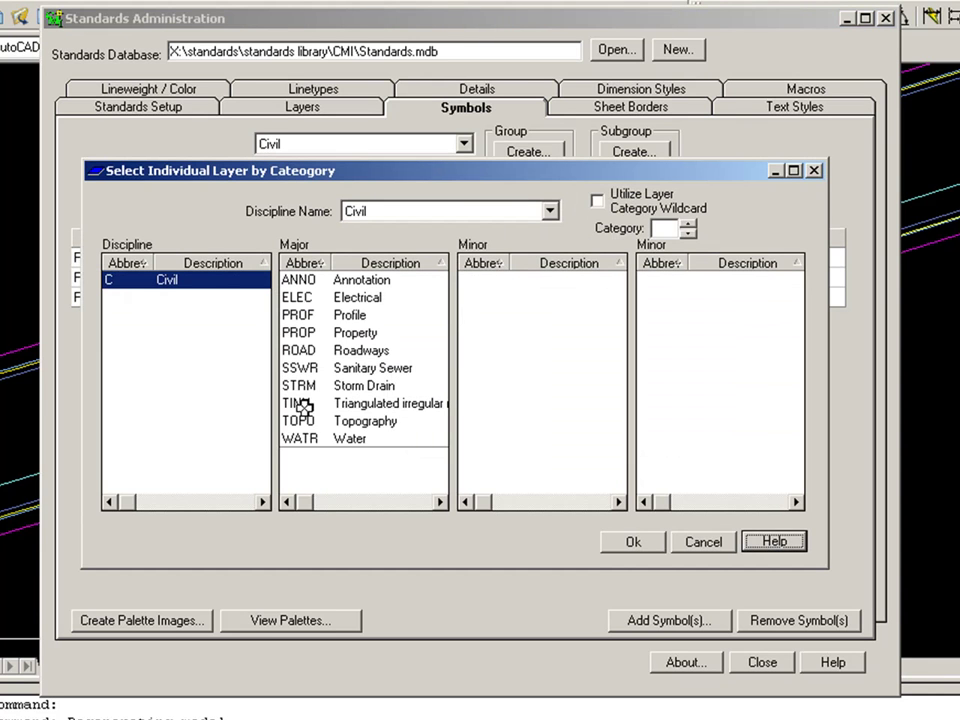
pyautogui.click(330, 438)
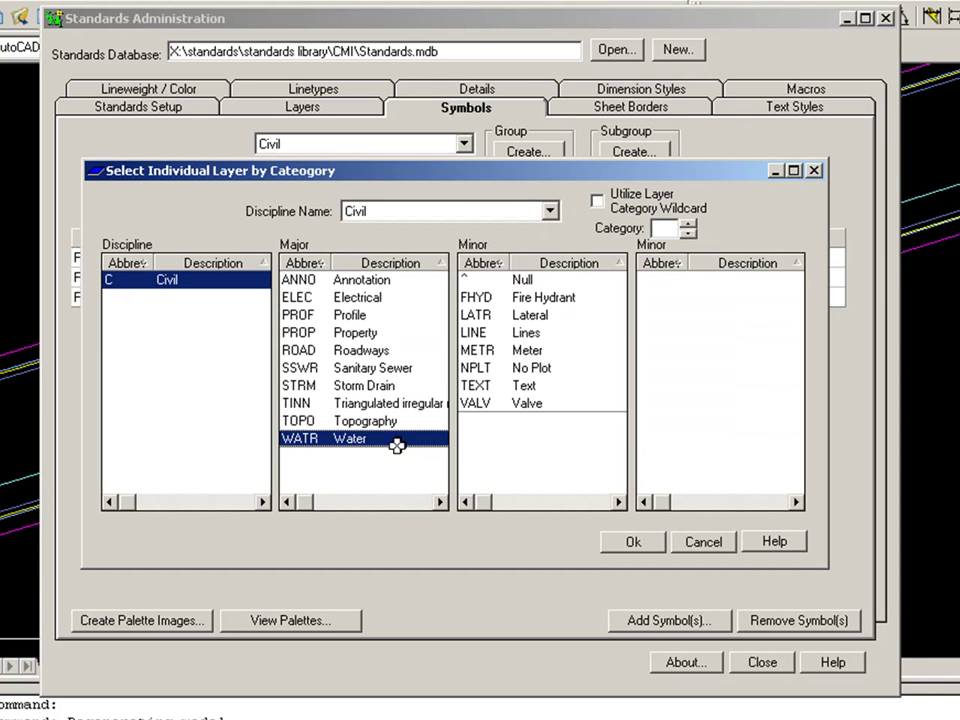
pyautogui.click(501, 349)
pyautogui.moveTo(503, 313); pyautogui.dragTo(549, 458)
pyautogui.click(606, 525)
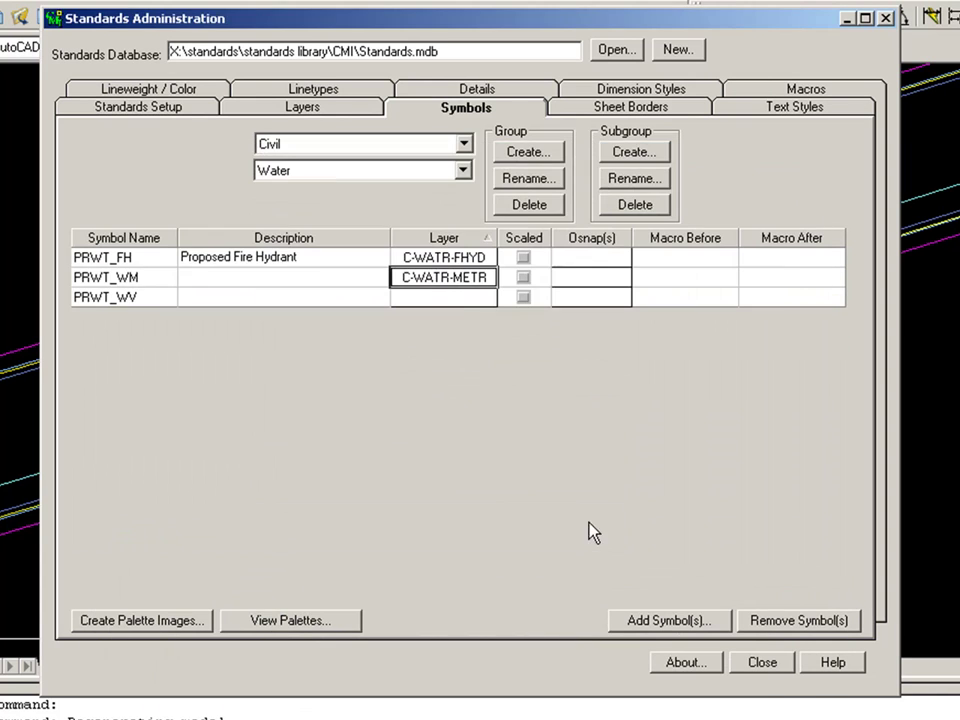
# Put PRWT_WV on layer C-WATR-VALV and mark PRWT_FH as scaled
pyautogui.click(446, 305)
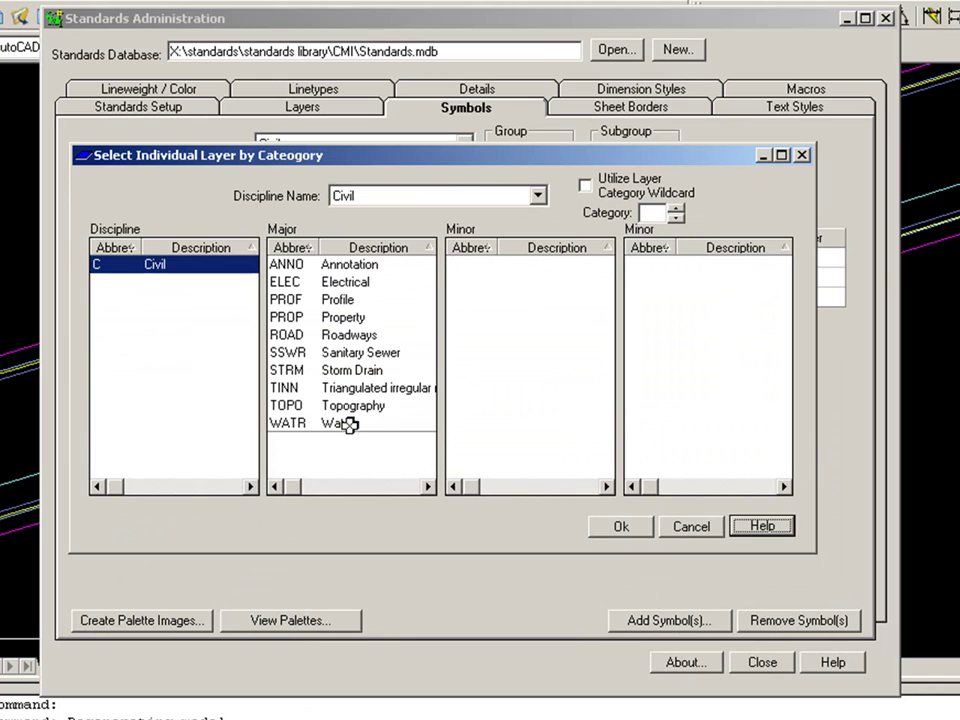
pyautogui.click(349, 422)
pyautogui.click(490, 388)
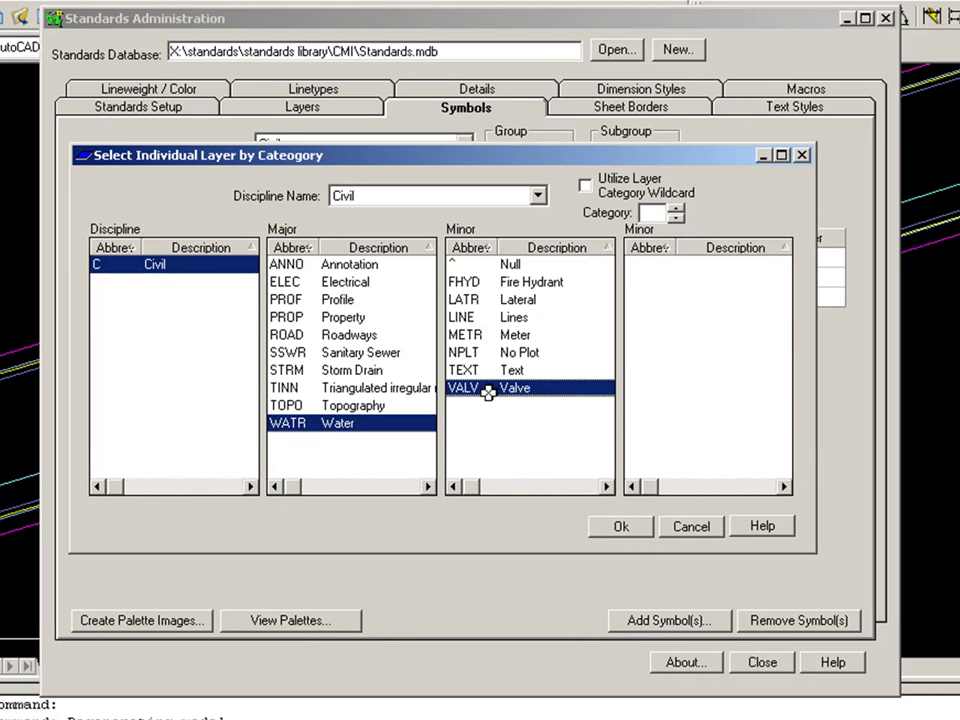
pyautogui.click(617, 526)
pyautogui.click(523, 258)
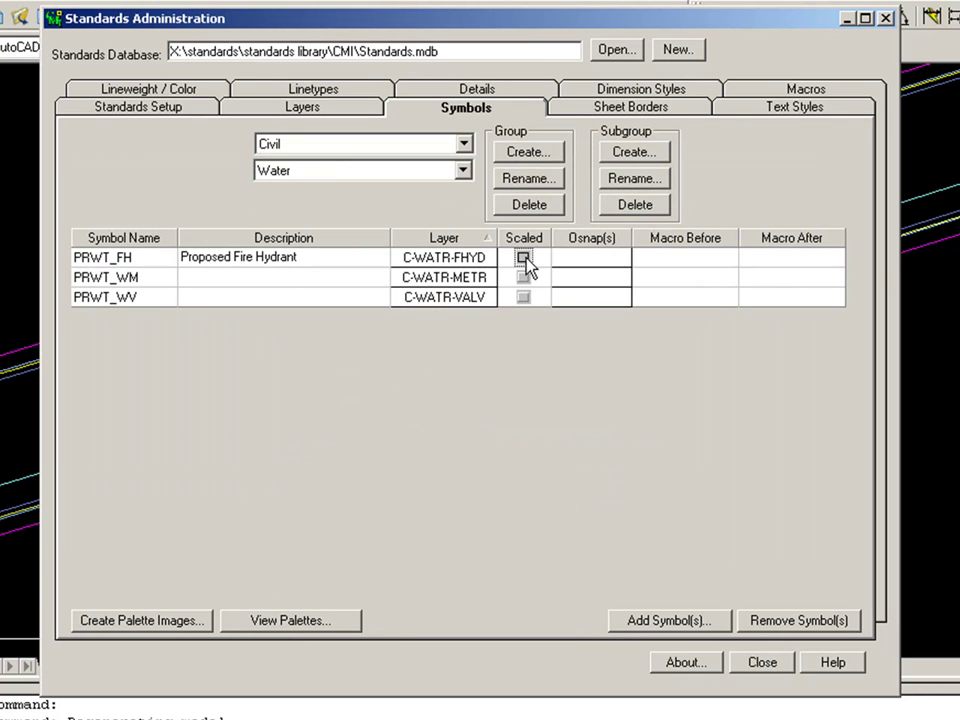
# Mark PRWT_WM as scaled and give PRWT_WV the Nearest object snap
pyautogui.click(526, 281)
pyautogui.click(587, 298)
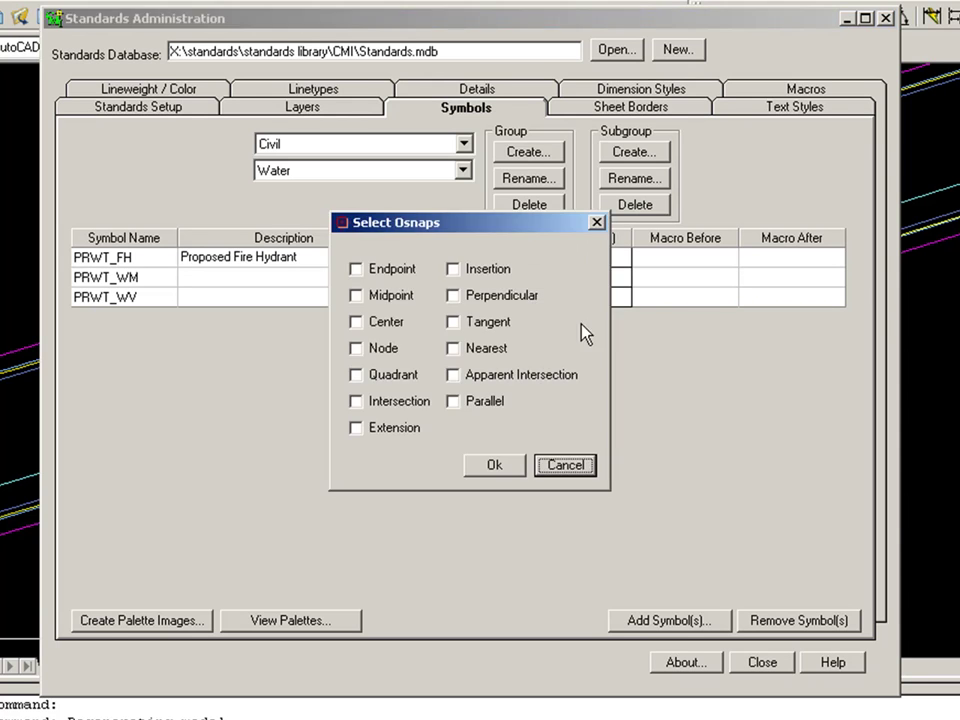
pyautogui.click(455, 349)
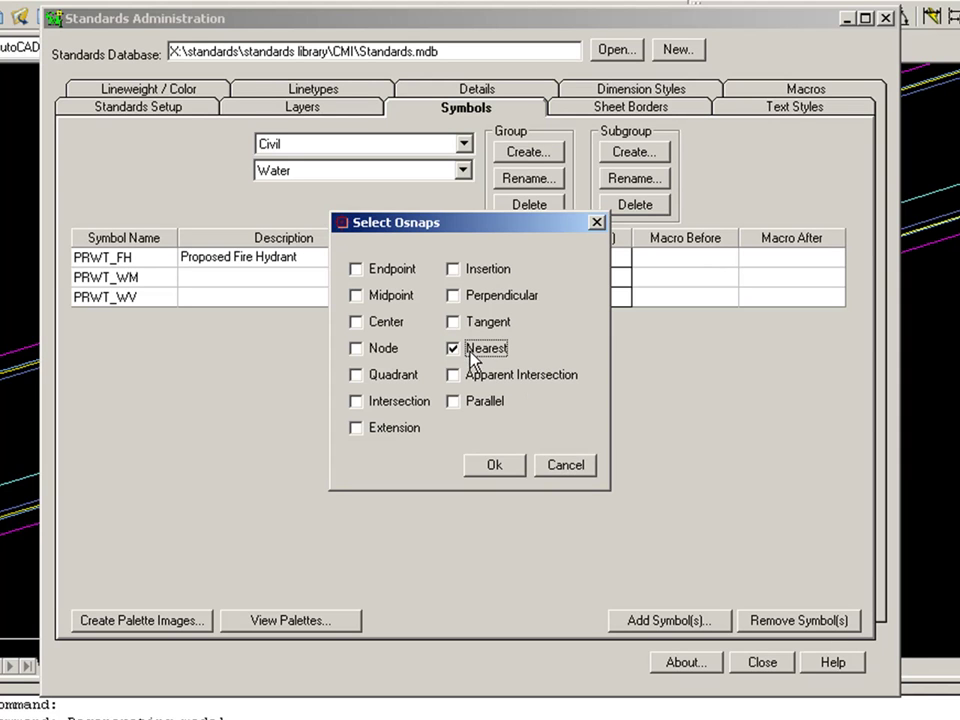
pyautogui.click(495, 466)
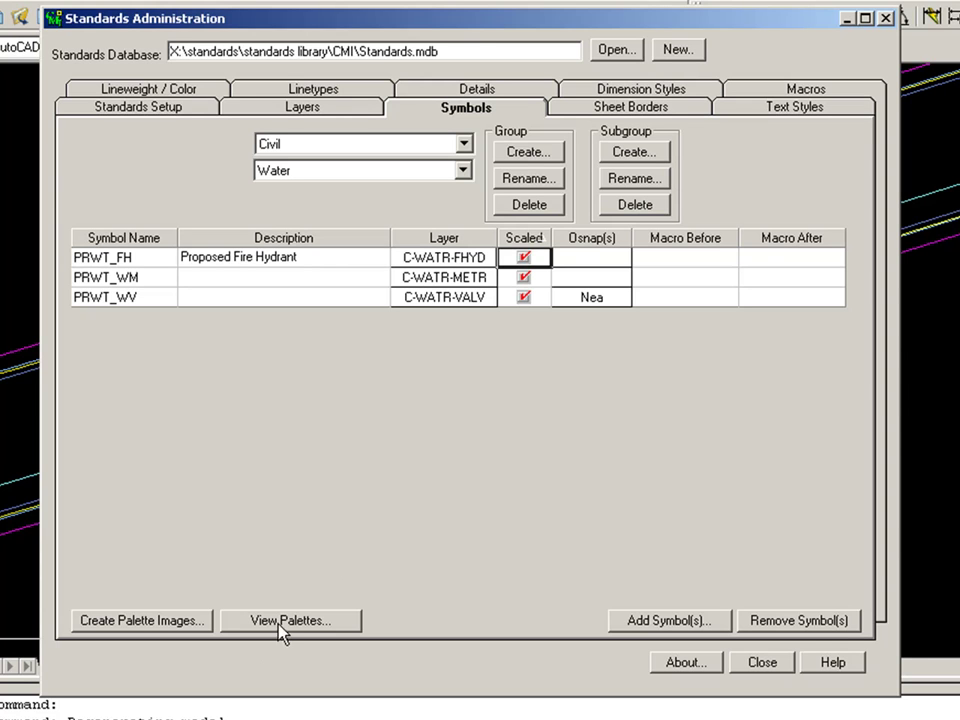
# Create palette images for the selected Water group
pyautogui.click(147, 621)
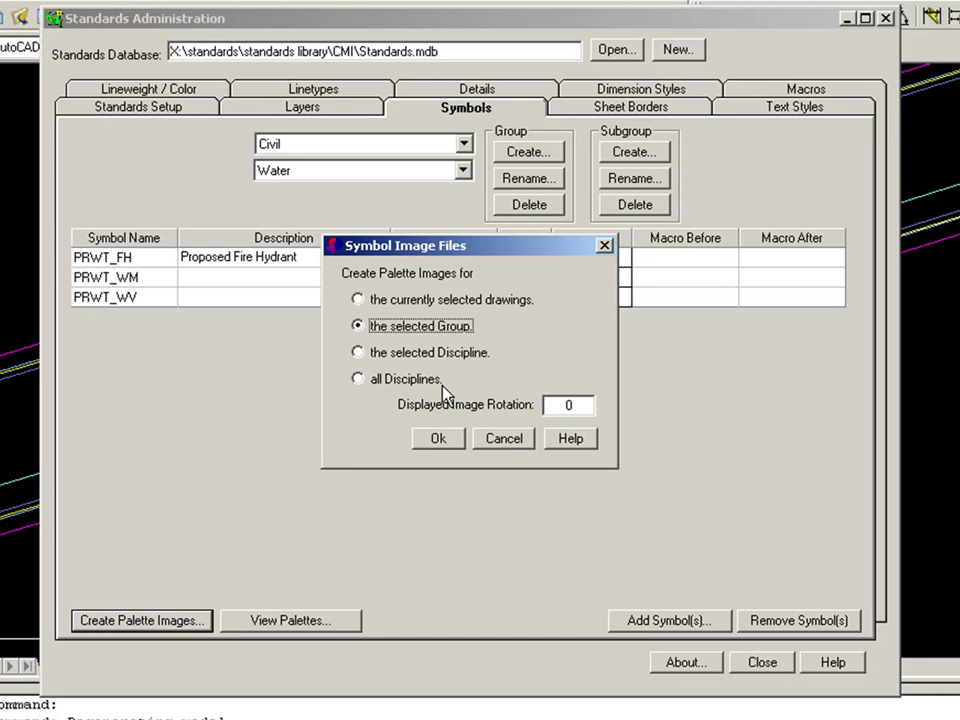
pyautogui.click(436, 440)
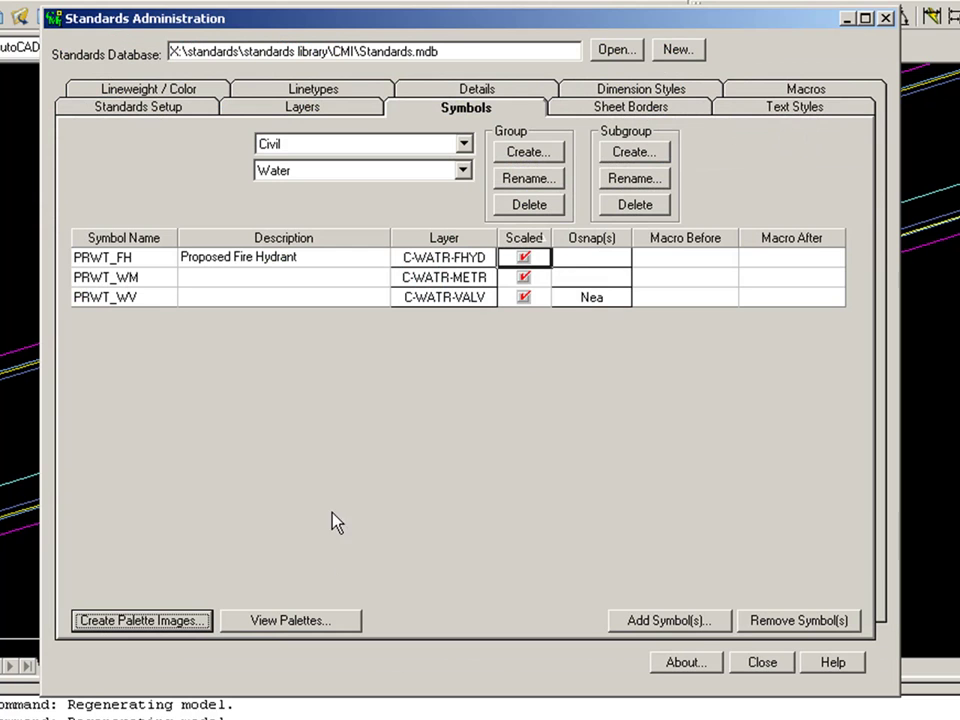
# View the Water symbol palette and select PRWT_WM, then the PRWT_WV valve
pyautogui.click(302, 619)
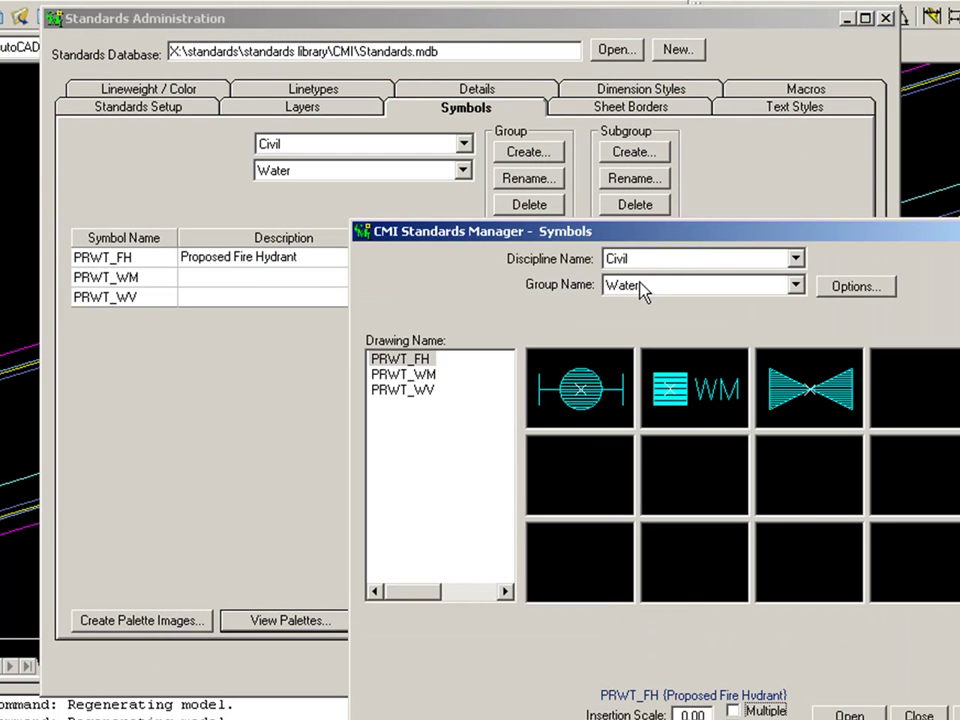
pyautogui.moveTo(651, 250); pyautogui.dragTo(407, 115)
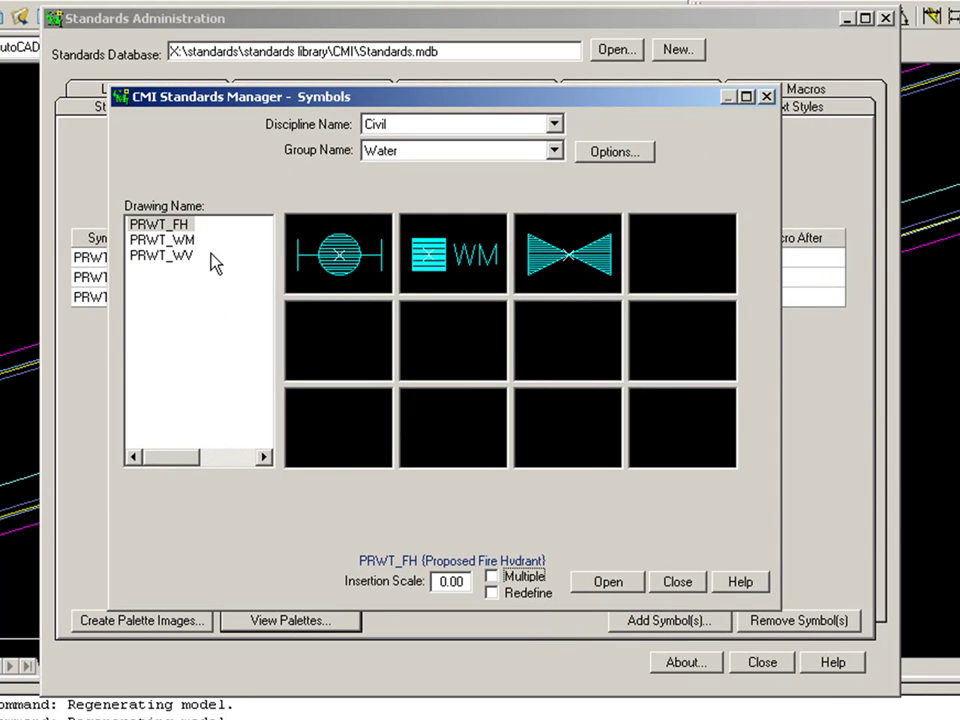
pyautogui.click(164, 240)
pyautogui.click(170, 256)
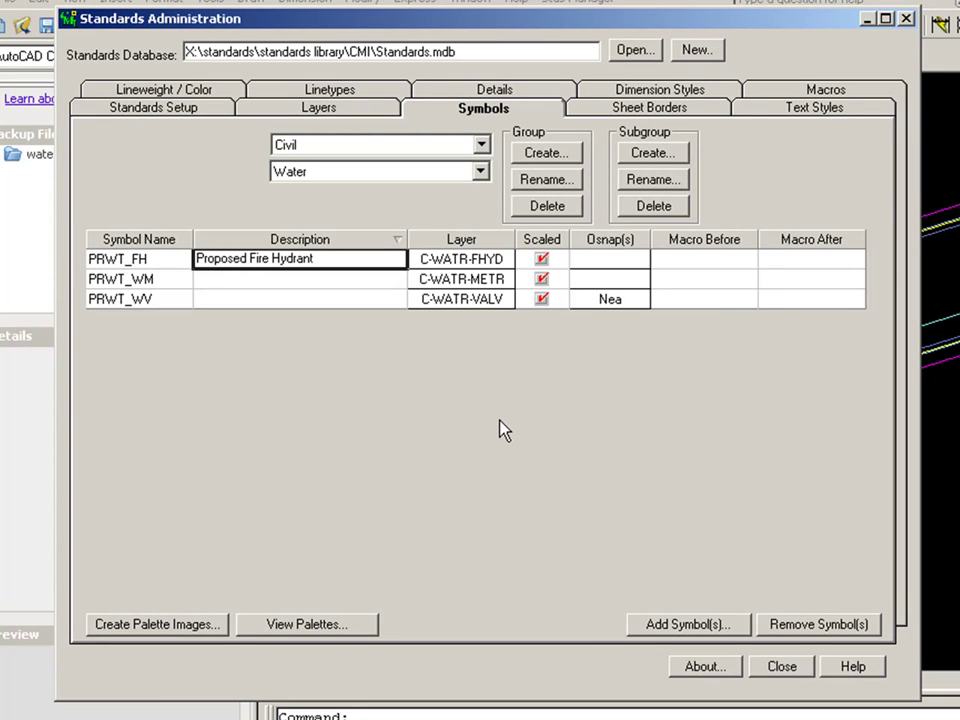
# On the Details page, switch the discipline to Structural to list the Foundation details
pyautogui.click(490, 90)
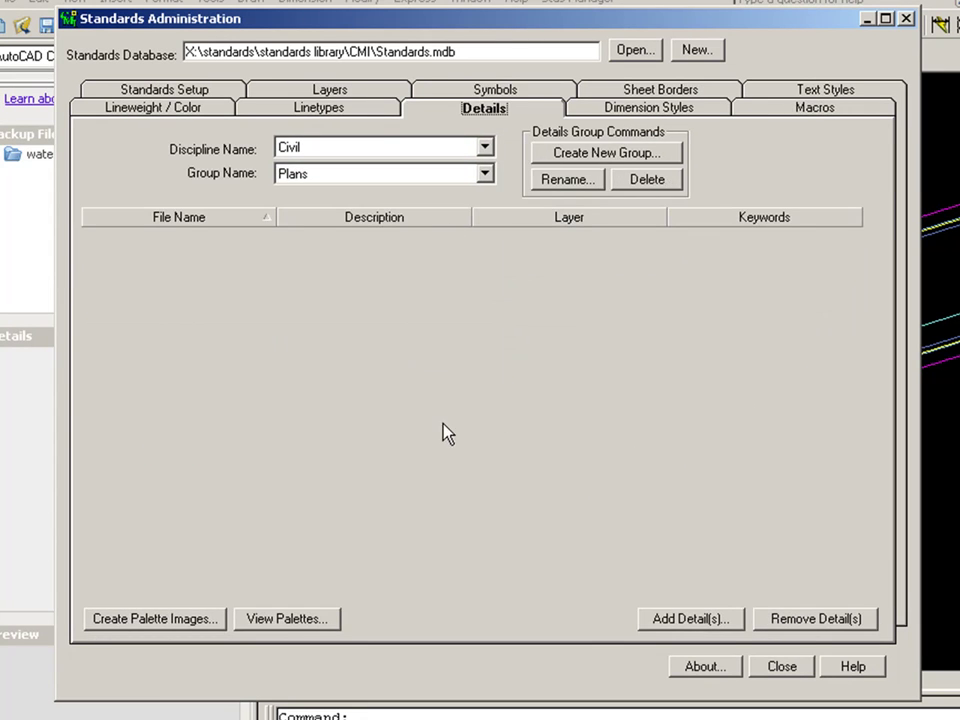
pyautogui.click(322, 147)
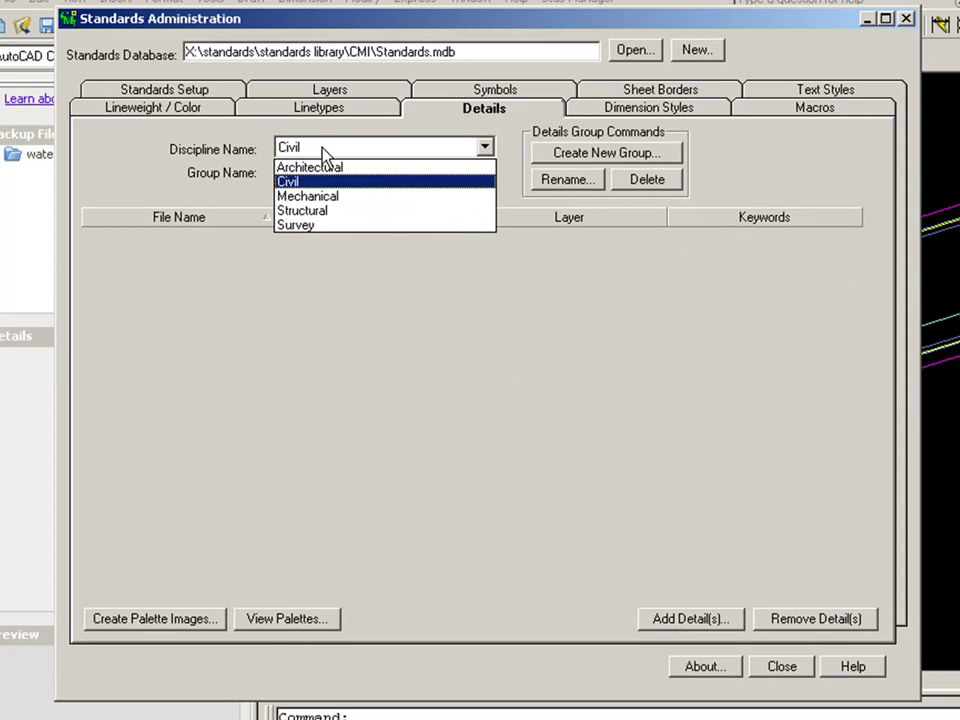
pyautogui.click(320, 210)
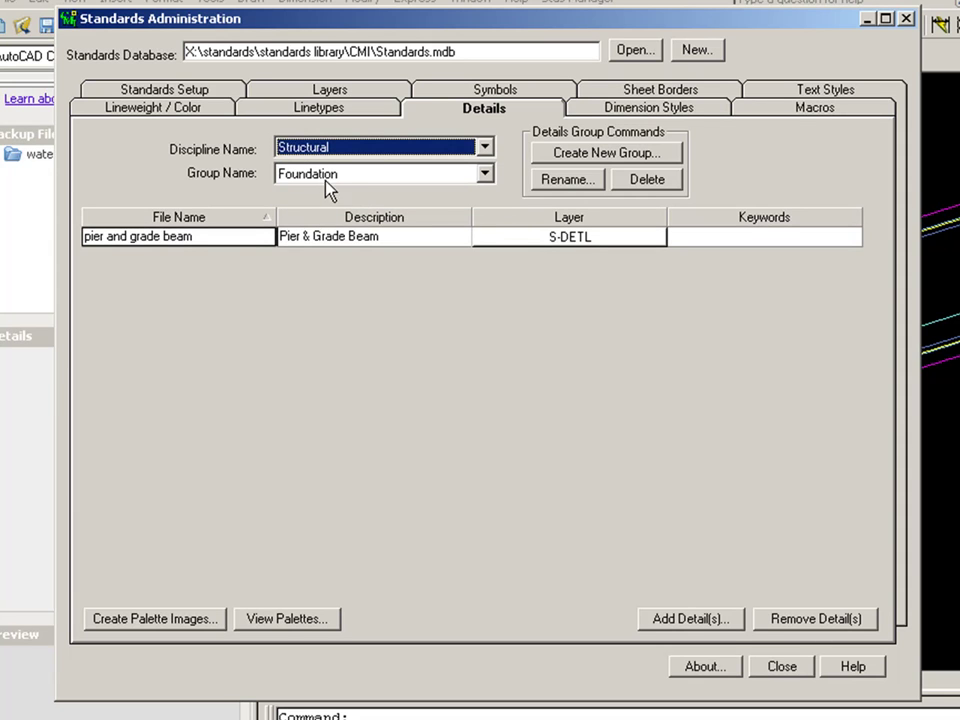
# Open the Details palette previewing the pier and grade beam detail
pyautogui.click(281, 622)
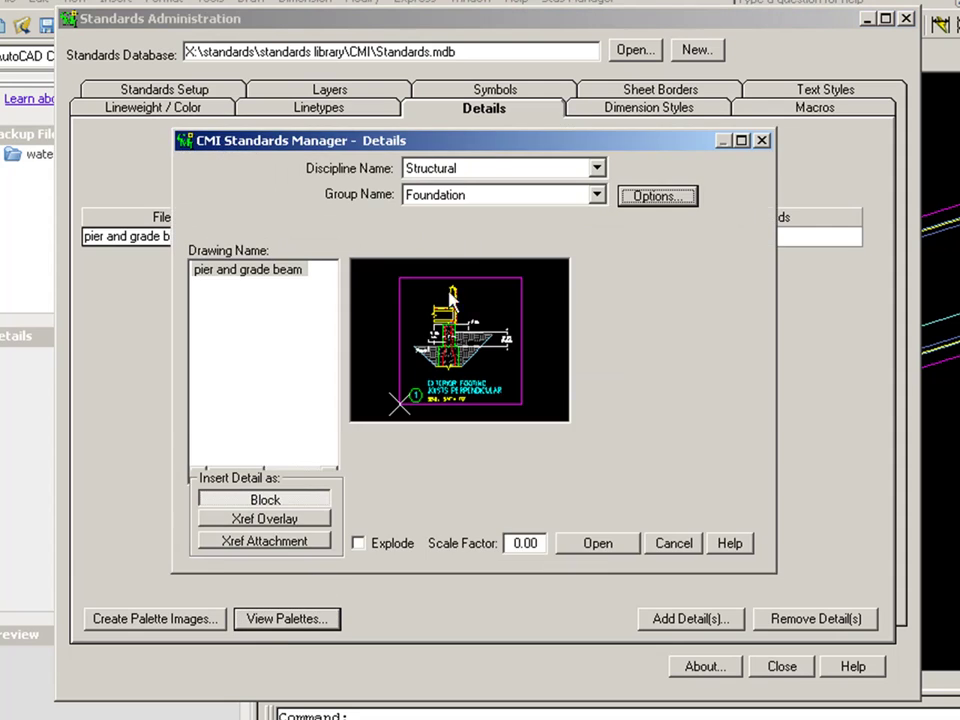
pyautogui.moveTo(497, 150); pyautogui.dragTo(482, 153)
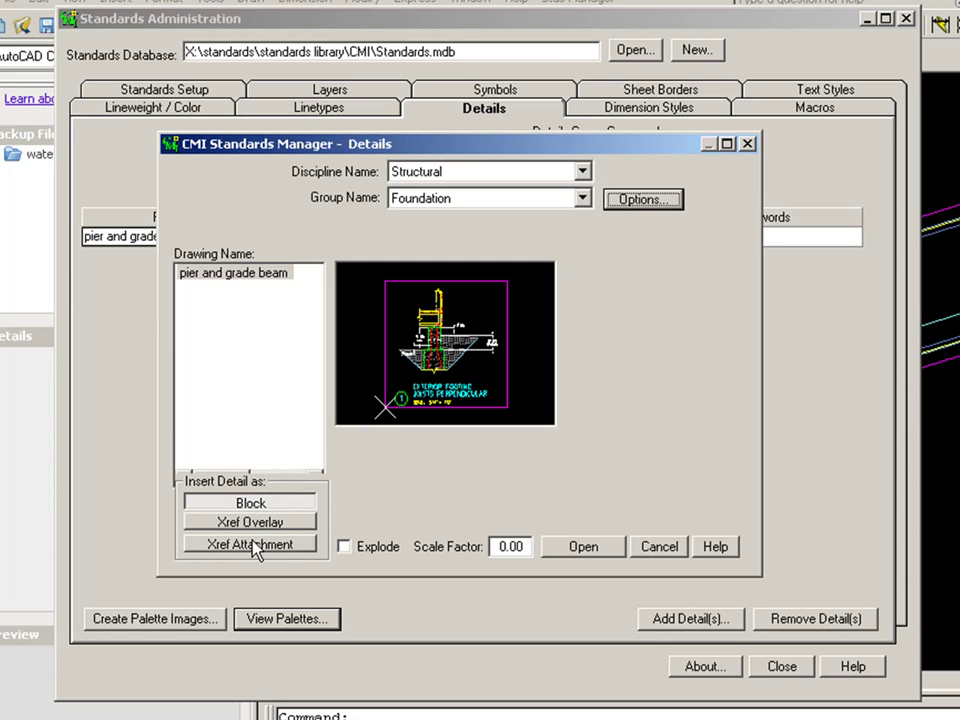
# Close the Details palette and go to the Sheet Borders page
pyautogui.click(664, 550)
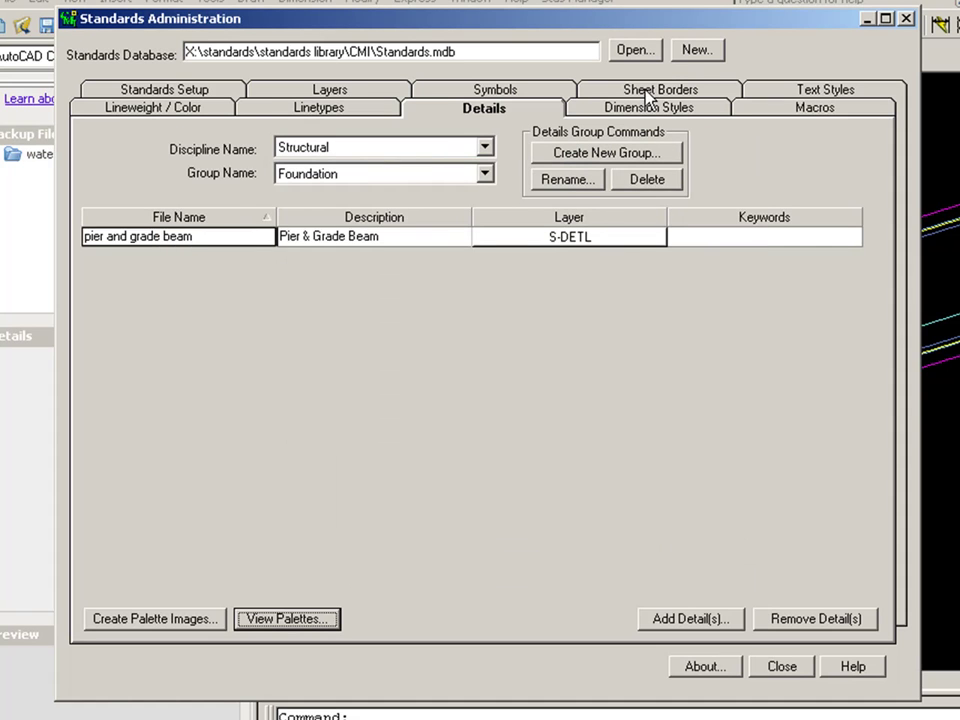
pyautogui.click(645, 91)
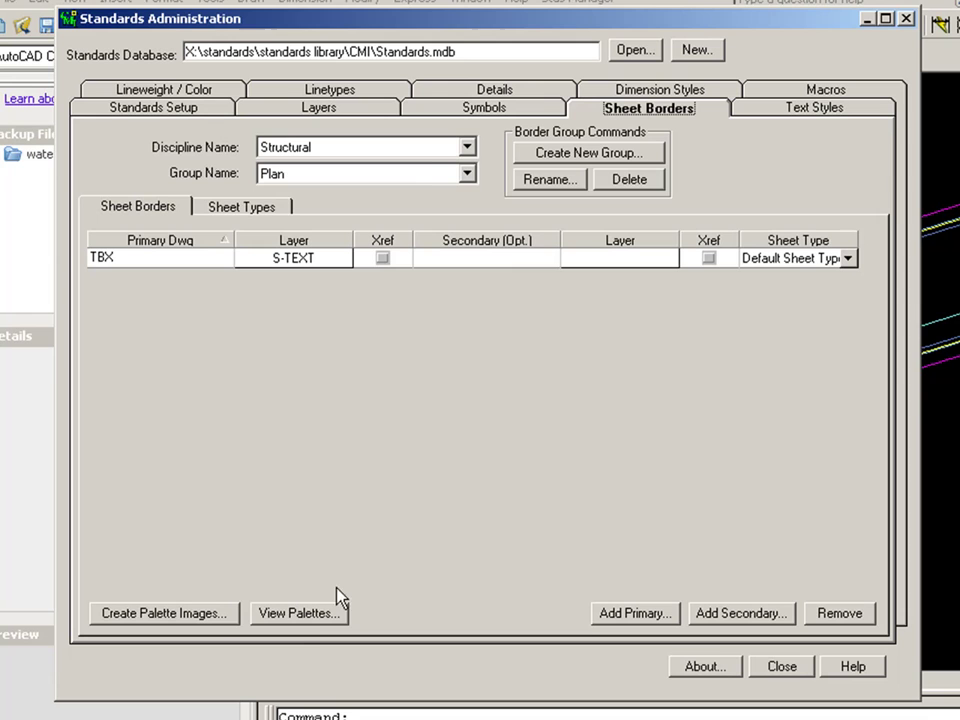
# Preview the sheet borders as a palette, then cancel back to the Civil / Water PRWT symbols list
pyautogui.click(312, 626)
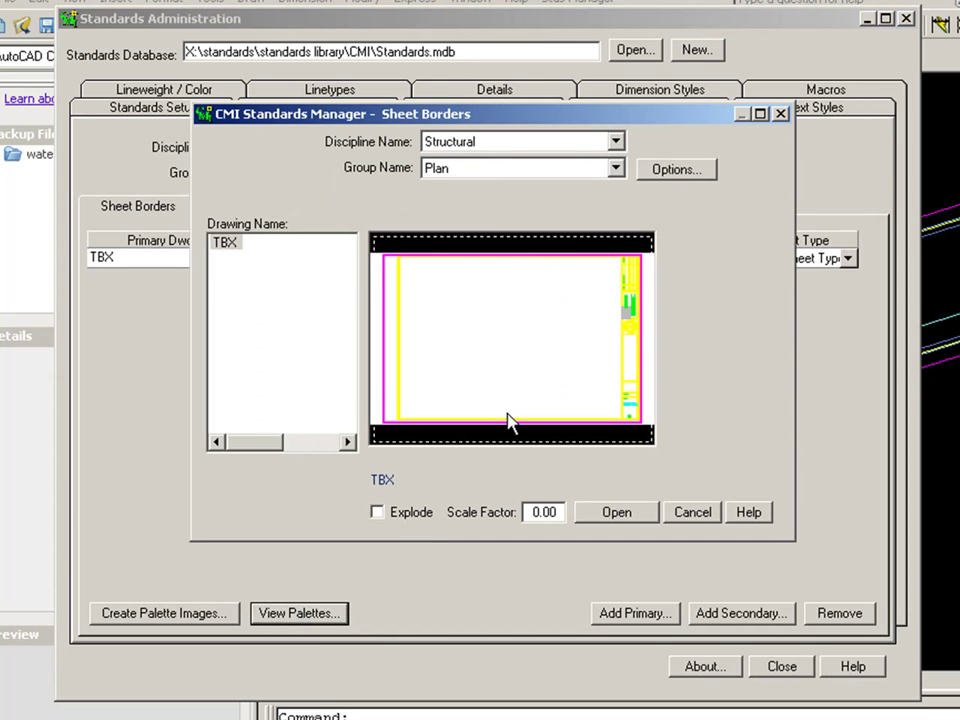
pyautogui.click(694, 515)
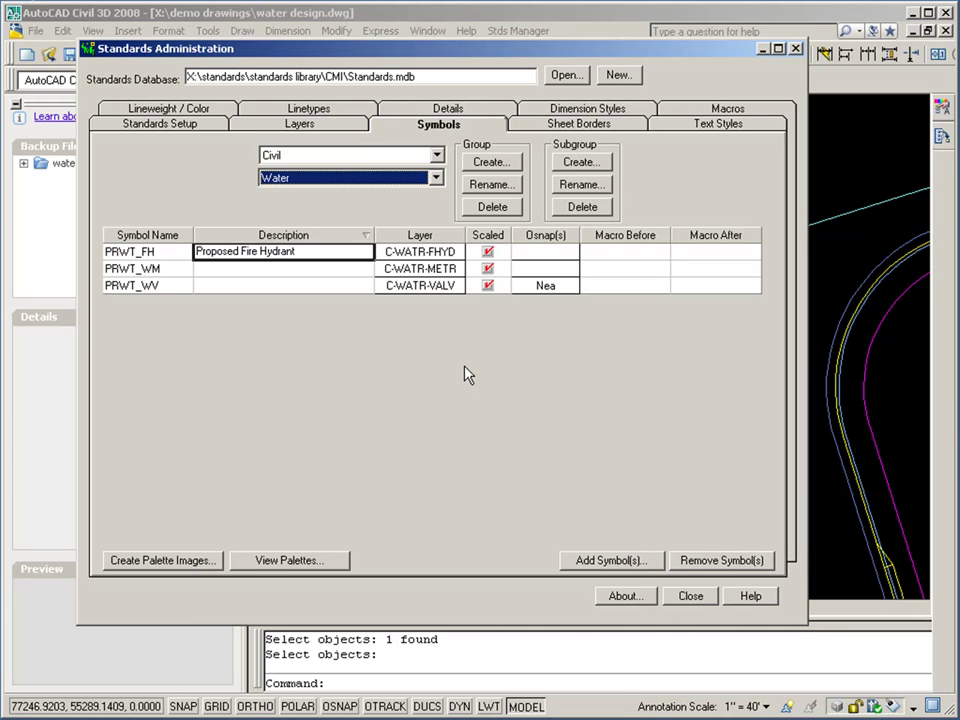
# Minimize Standards Administration to reveal the water design.dwg intersection
pyautogui.click(762, 48)
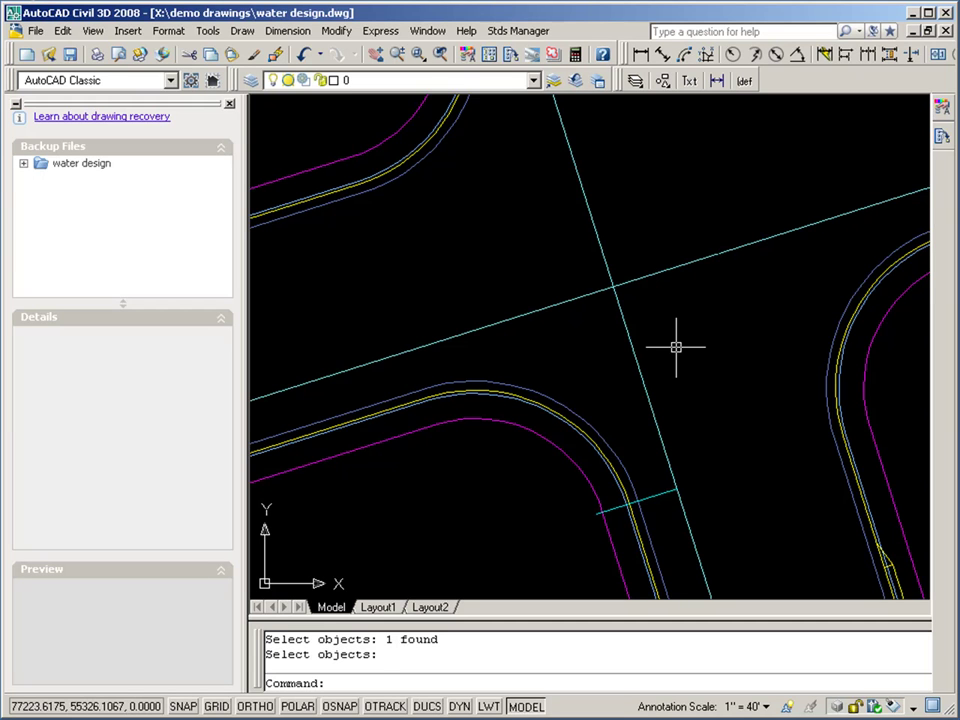
# Open the CMI Symbols palette and pick the PRWT_WV valve at insertion scale 40.00
pyautogui.click(663, 82)
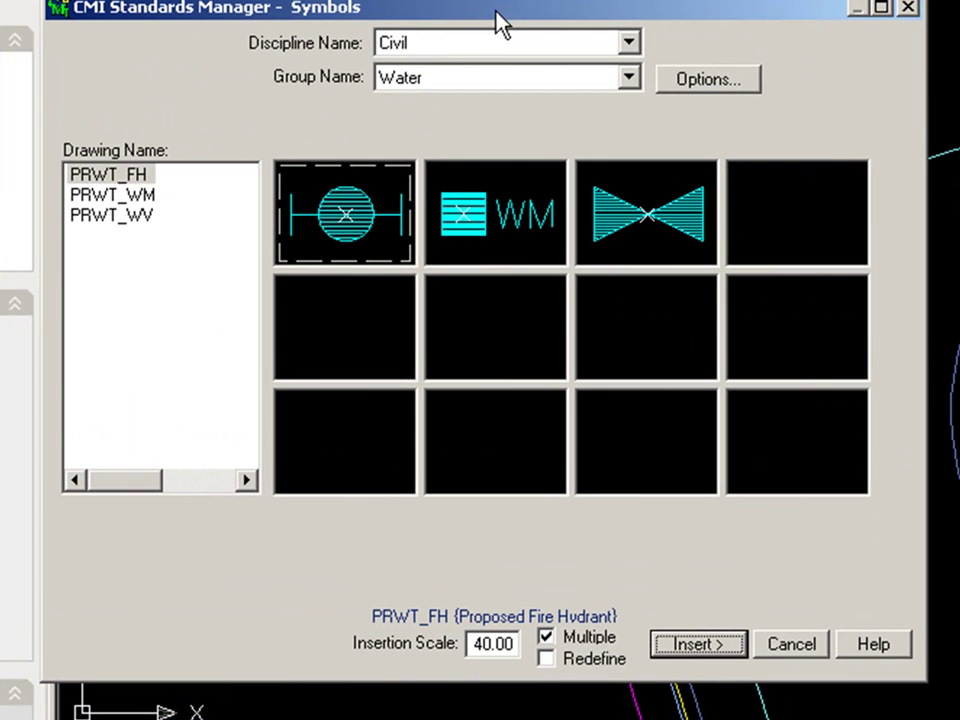
pyautogui.click(118, 217)
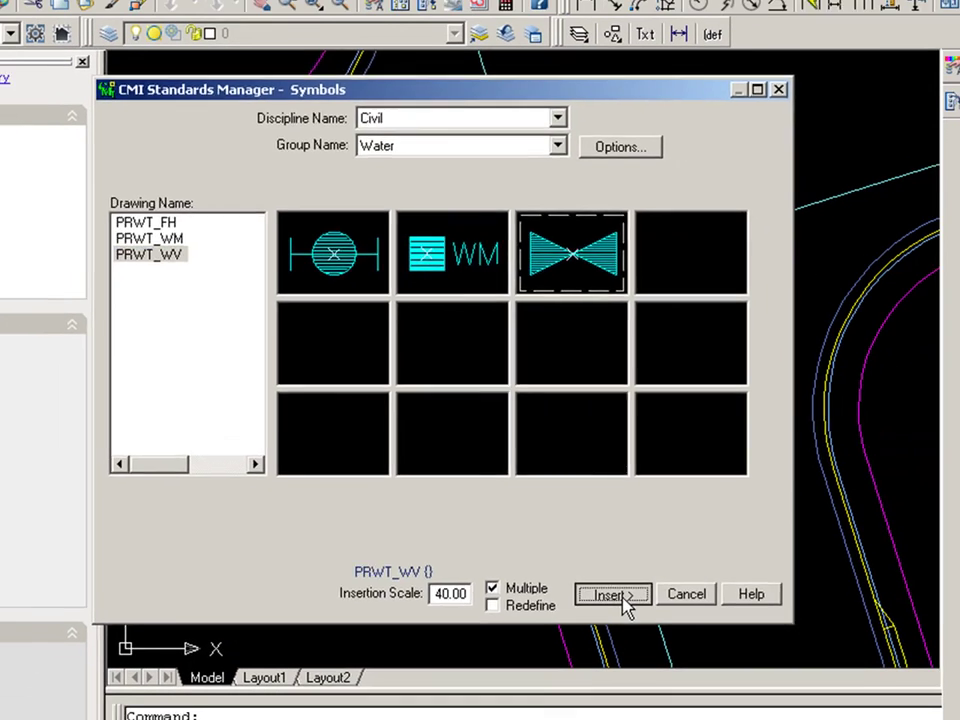
# Insert four PRWT_WV valves left, above, right and below the intersection, each aligned with its line
pyautogui.click(711, 651)
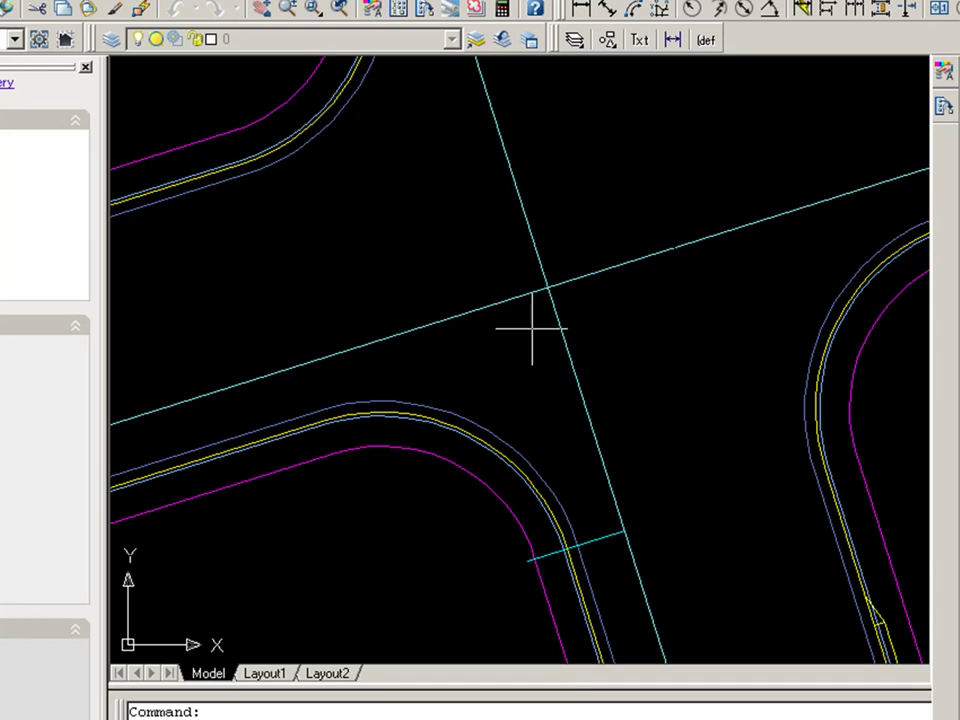
pyautogui.click(441, 320)
pyautogui.click(495, 305)
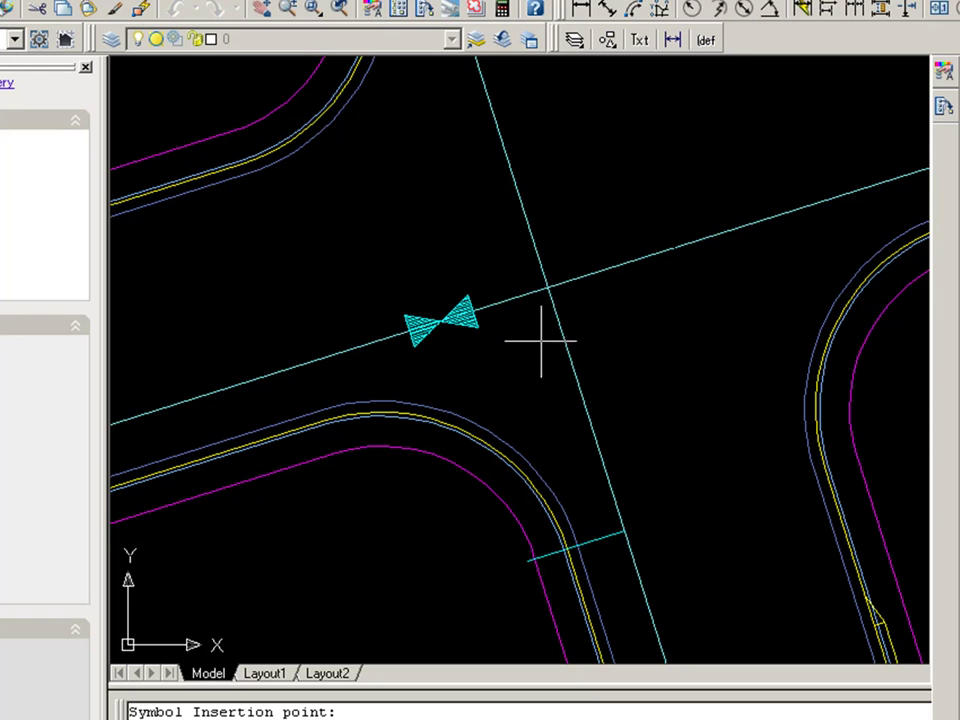
pyautogui.click(521, 199)
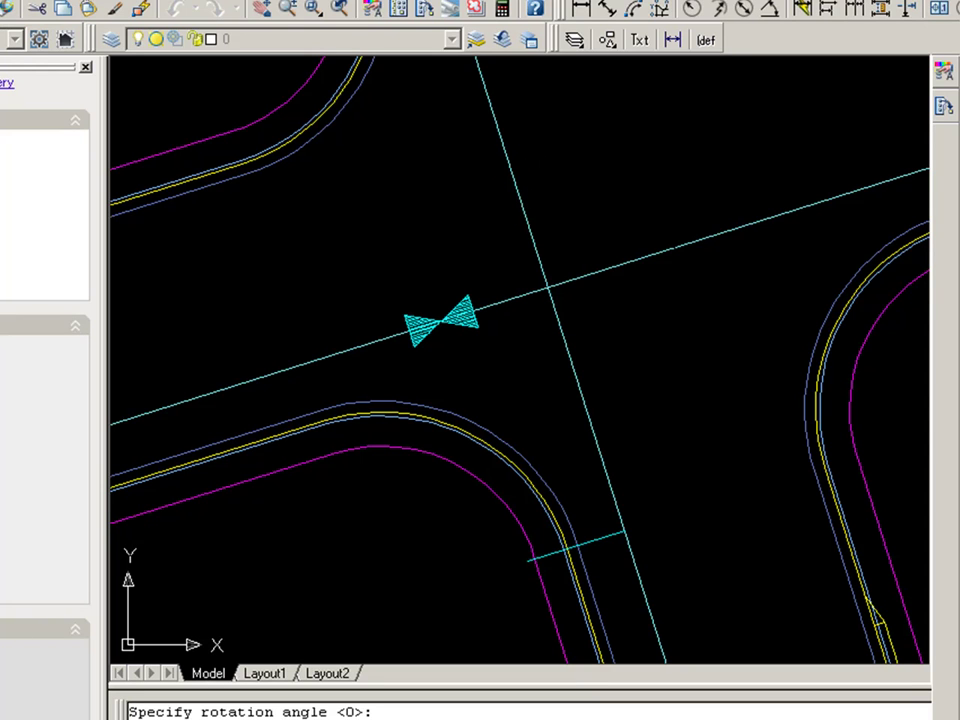
pyautogui.click(536, 248)
pyautogui.click(619, 266)
pyautogui.click(673, 251)
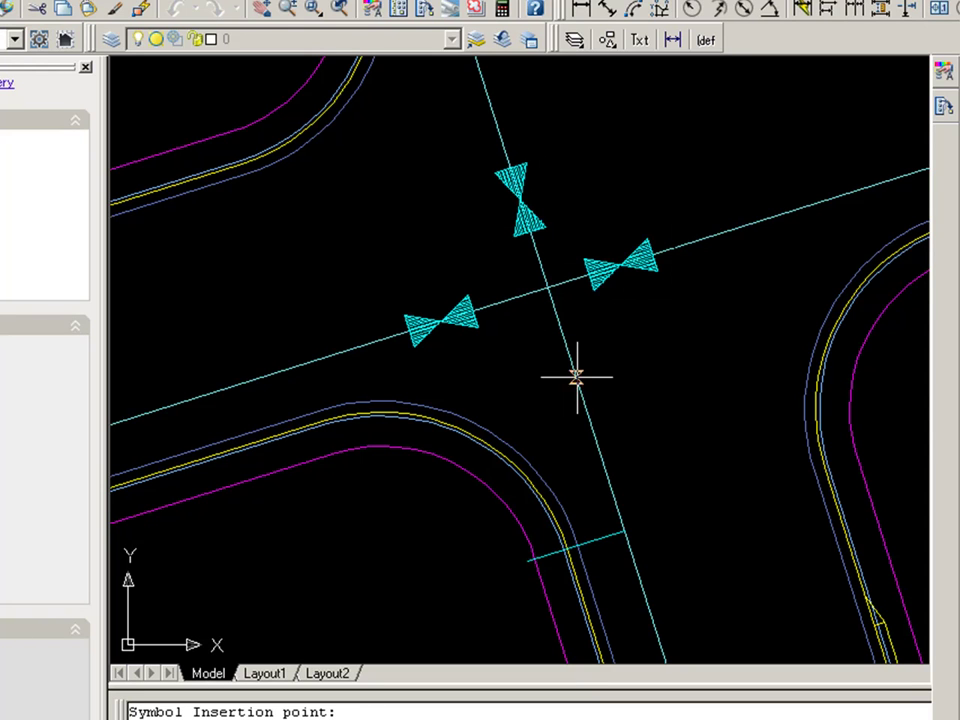
pyautogui.click(570, 358)
pyautogui.click(586, 415)
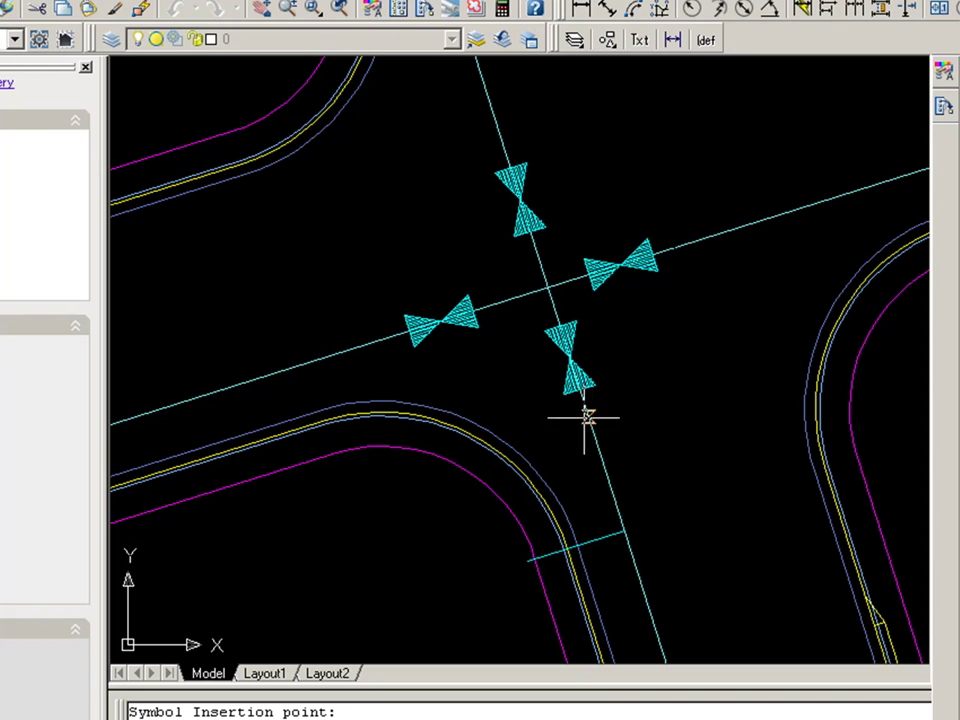
pyautogui.click(544, 409)
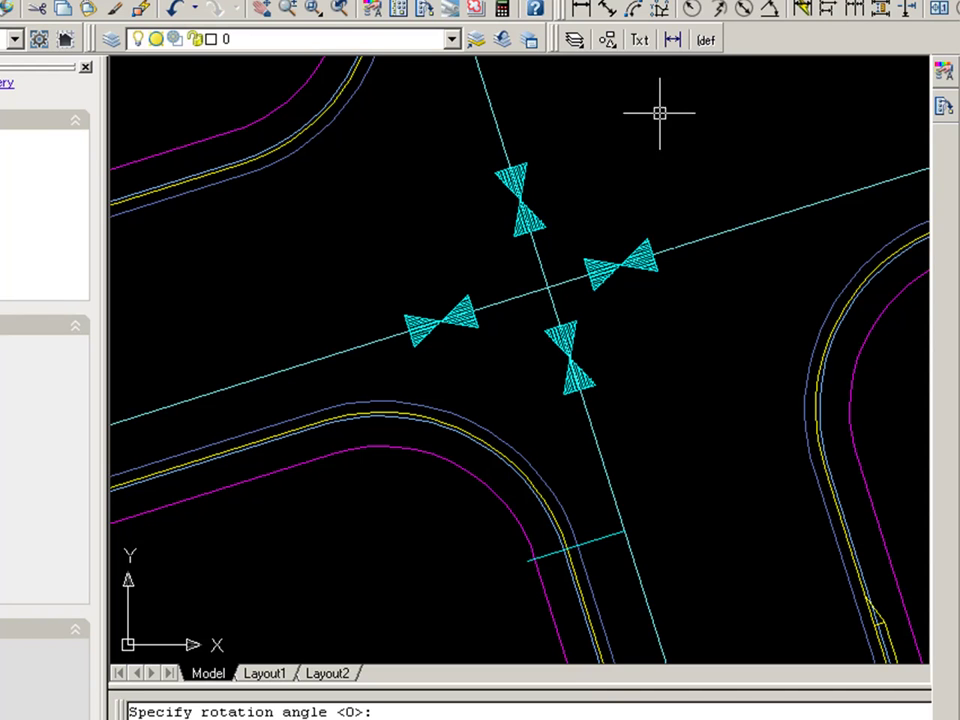
# Insert a PRWT_FH fire hydrant at the end of the short water line
pyautogui.click(608, 40)
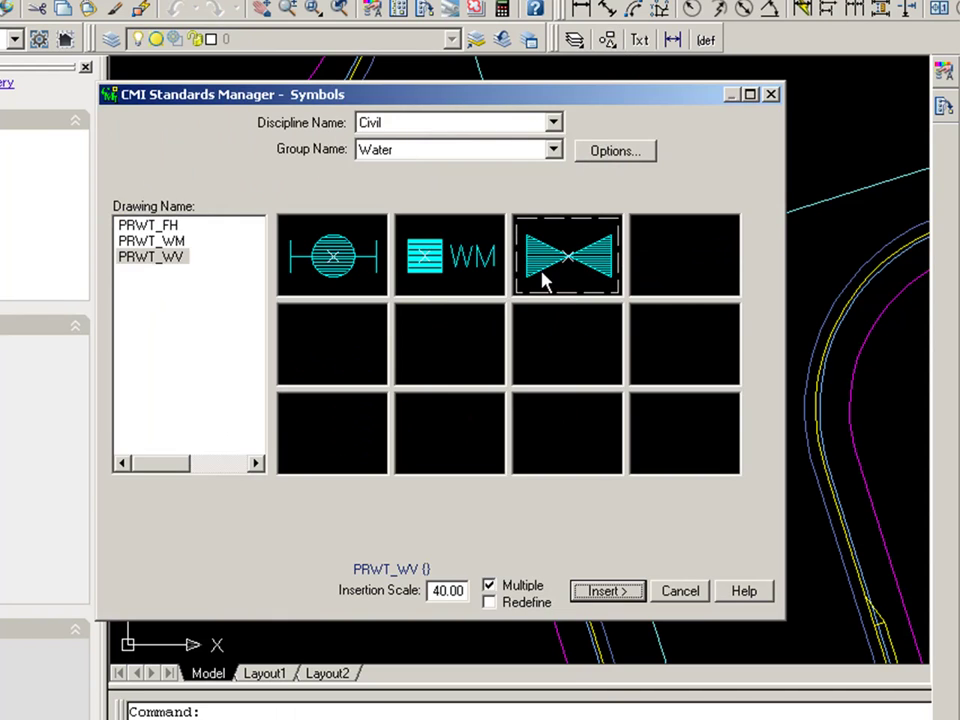
pyautogui.click(360, 266)
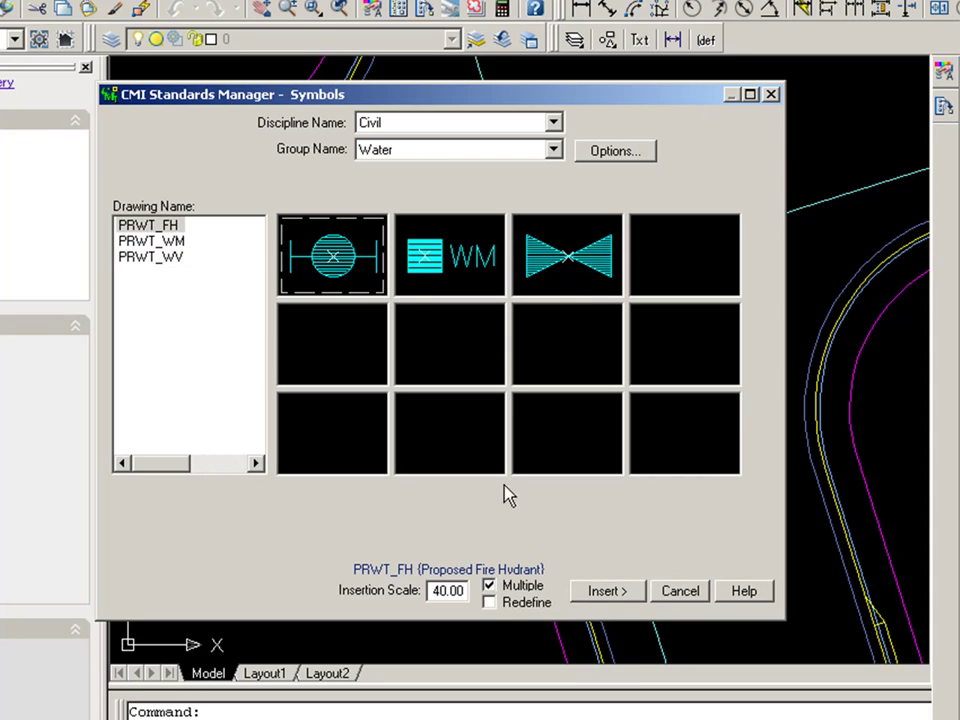
pyautogui.click(605, 592)
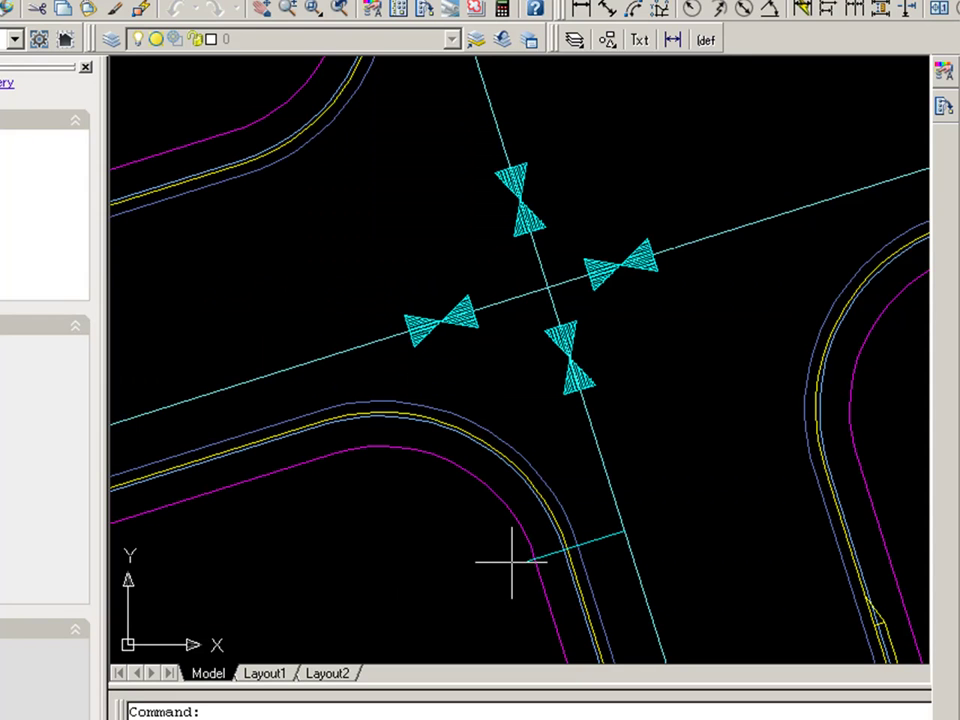
pyautogui.click(532, 561)
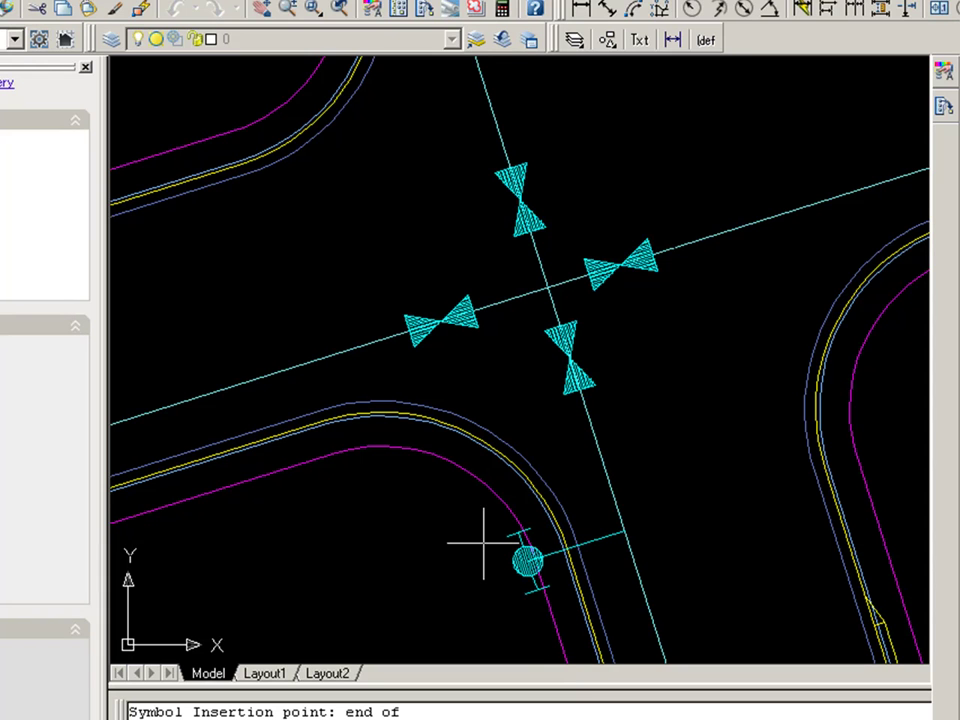
pyautogui.press('Return')
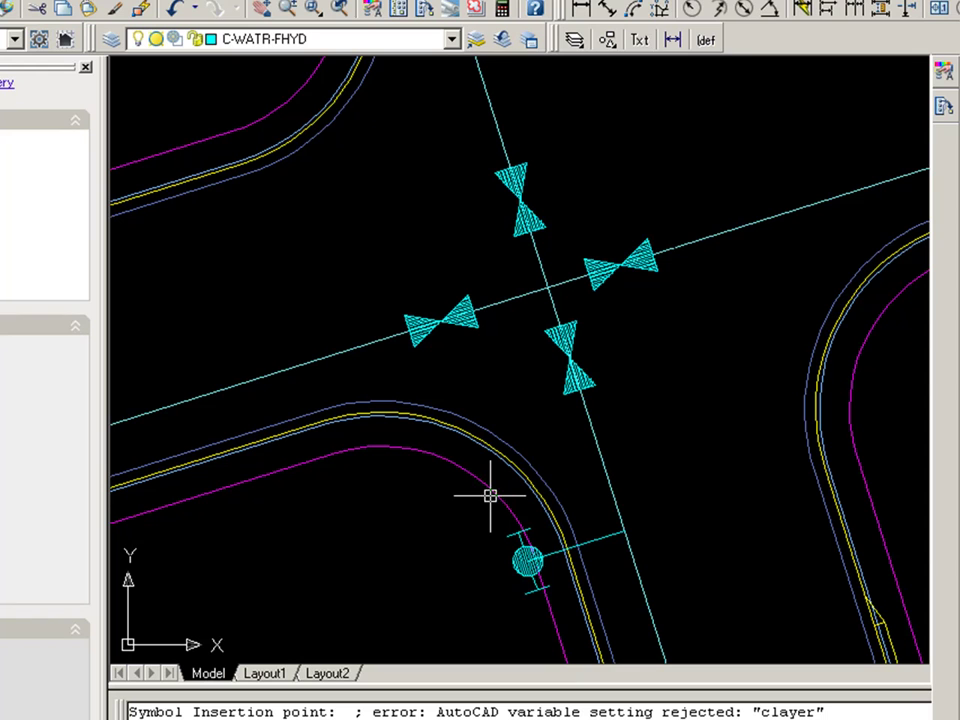
pyautogui.click(419, 343)
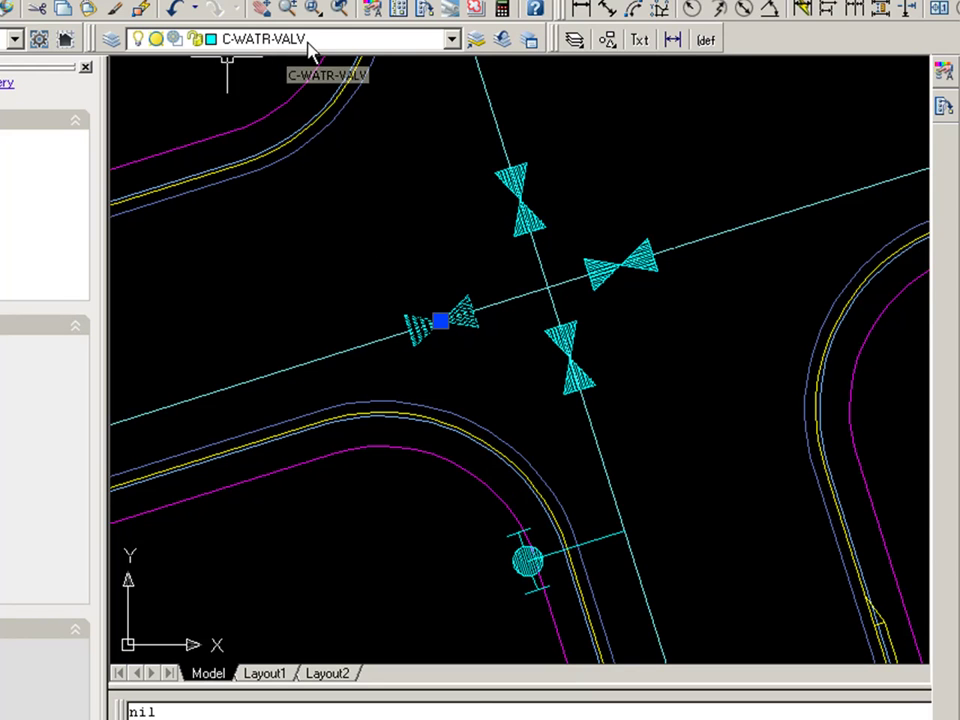
pyautogui.press('Escape')
pyautogui.press('Escape')
pyautogui.click(522, 566)
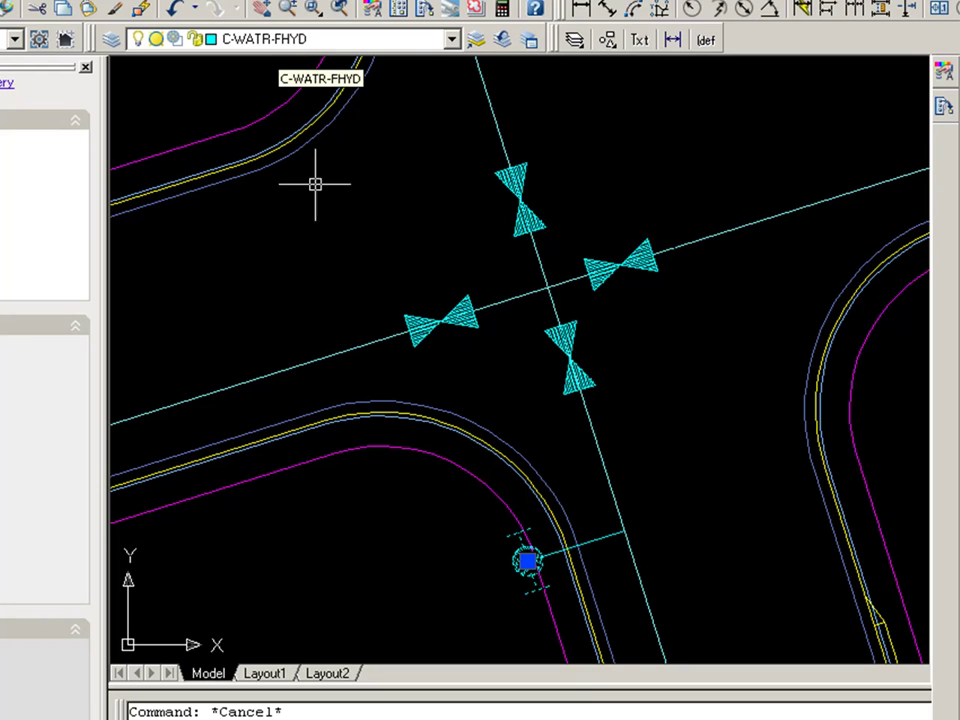
pyautogui.press('Escape')
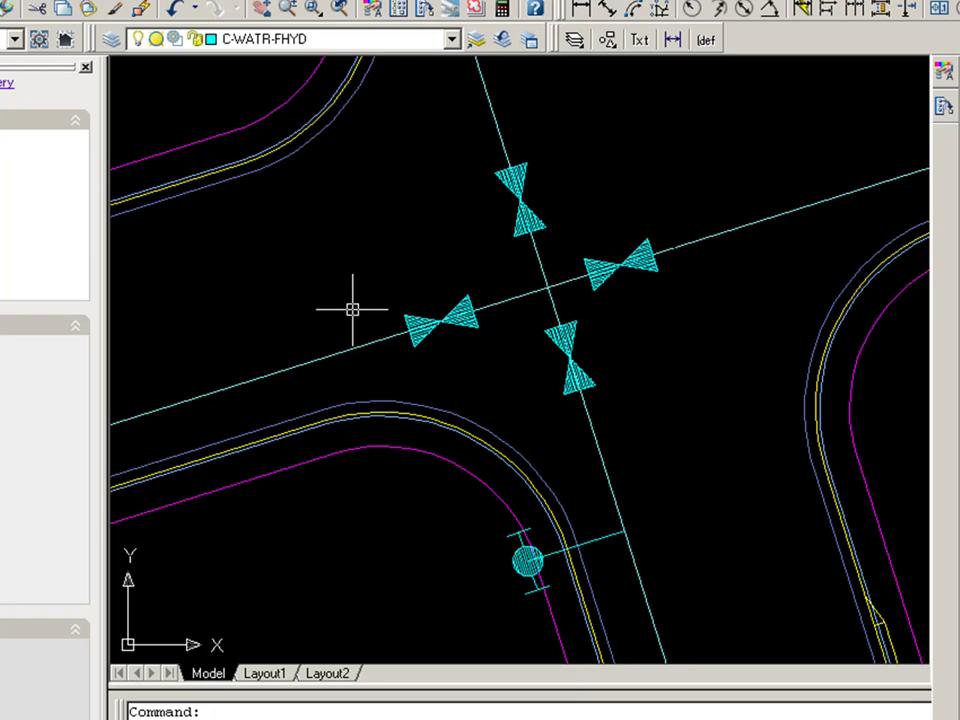